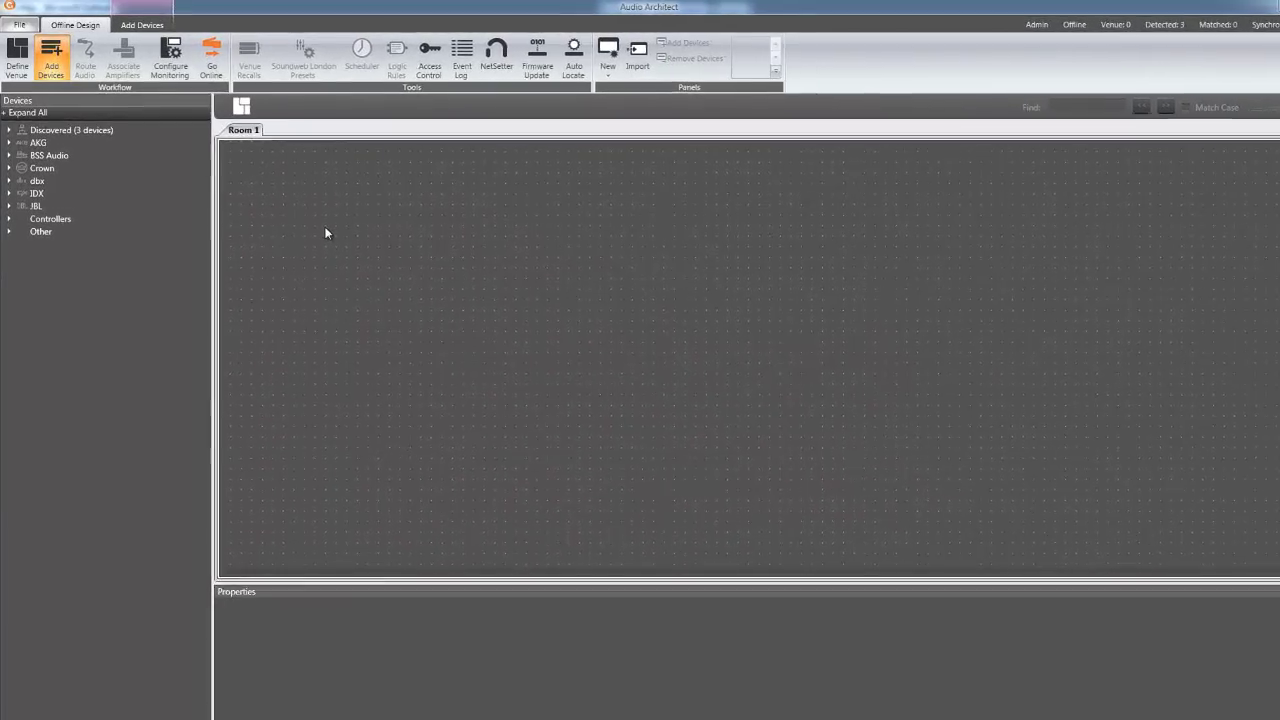
# Place the discovered Crown DCi 4 from Rack 1 onto the Room 1 canvas and select it
pyautogui.click(9, 130)
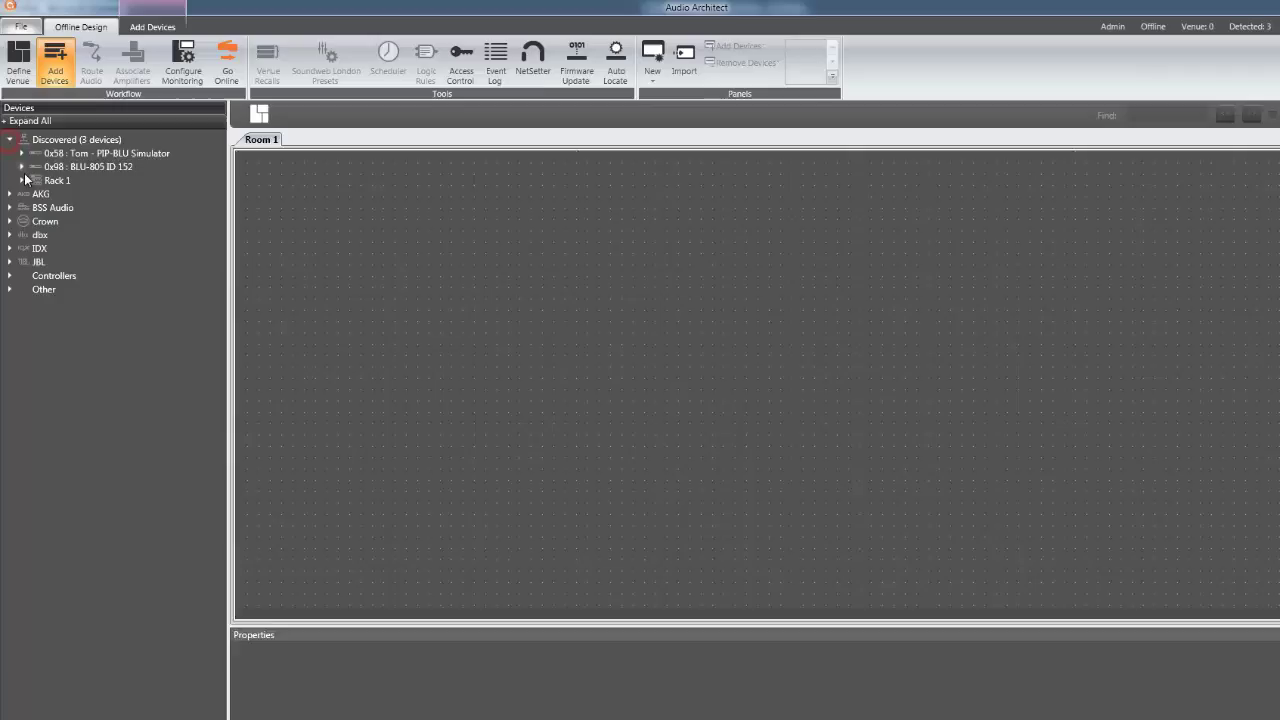
pyautogui.click(23, 180)
pyautogui.moveTo(90, 193); pyautogui.dragTo(432, 276)
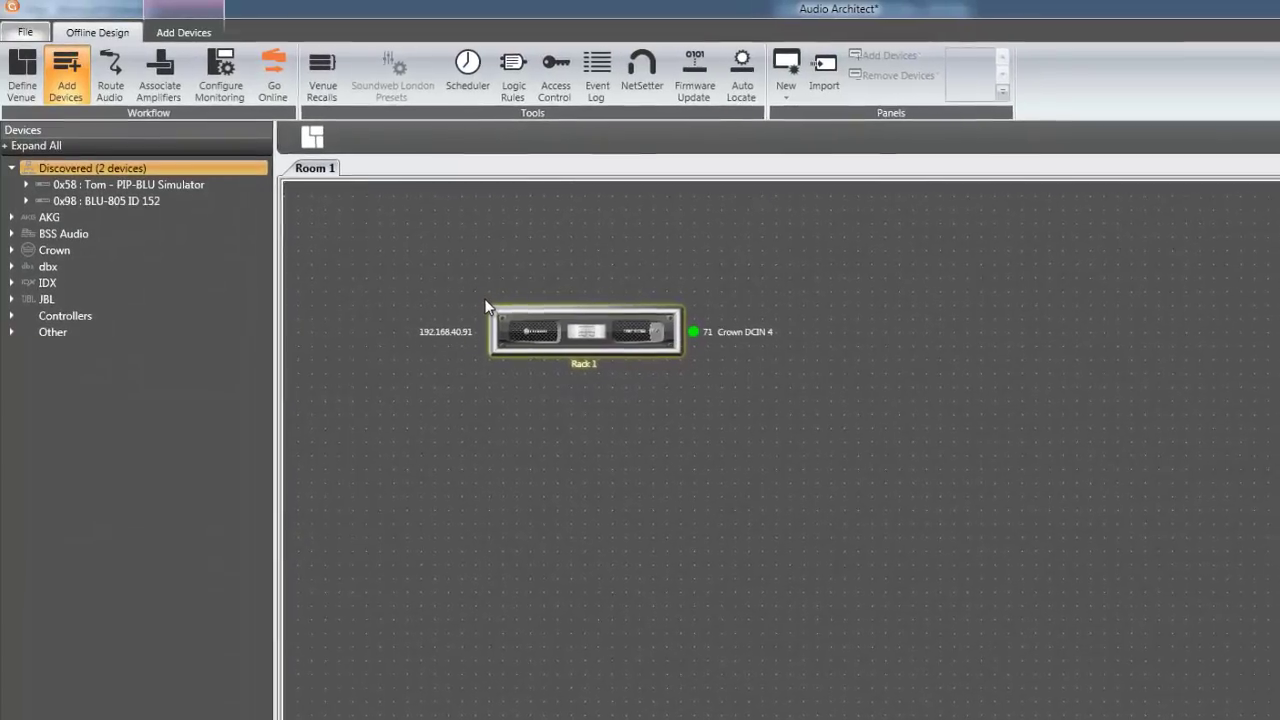
pyautogui.click(578, 330)
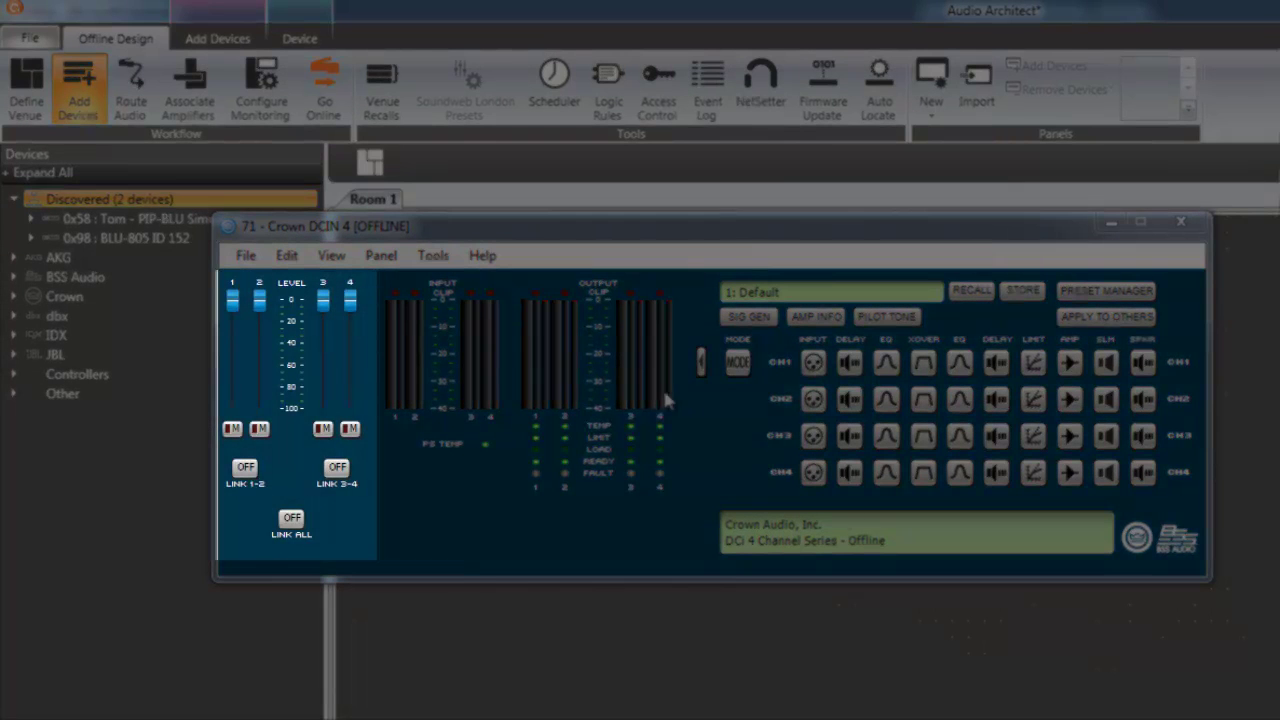
# Lower the channel faders, turn on LINK 3-4 and LINK ALL, and mute channel 2
pyautogui.moveTo(347, 322); pyautogui.dragTo(350, 348)
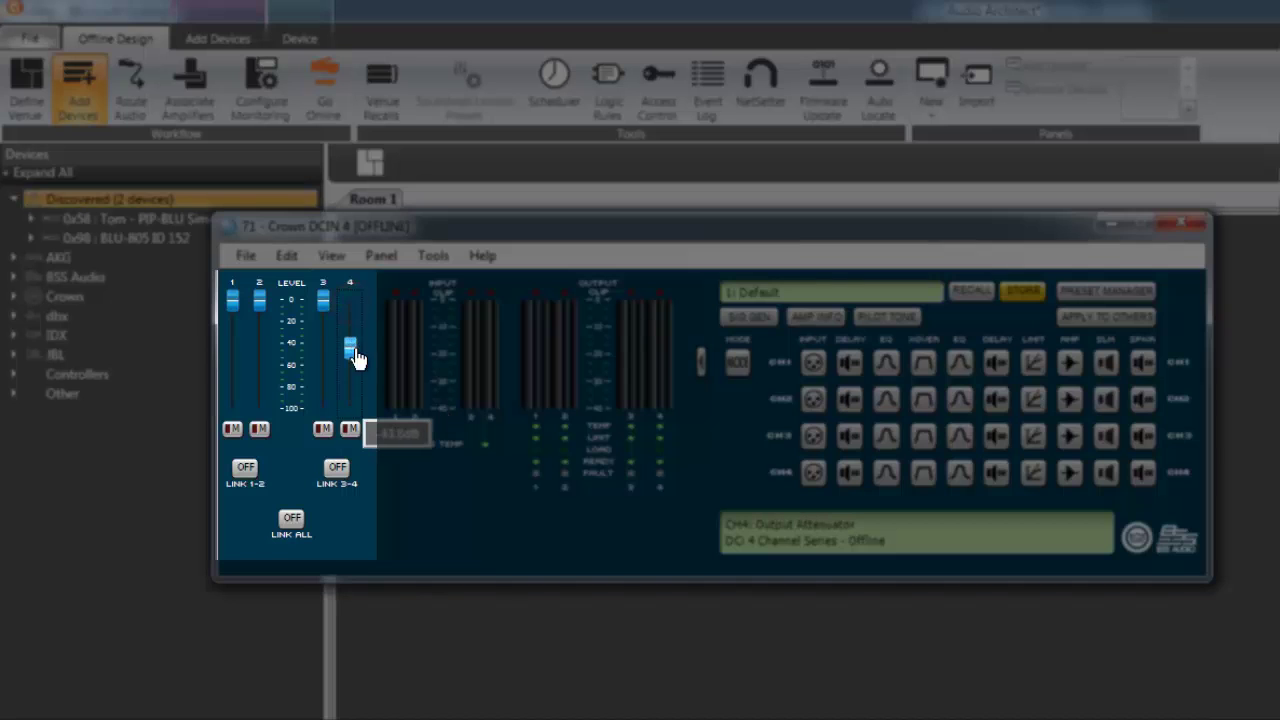
pyautogui.moveTo(323, 300); pyautogui.dragTo(322, 378)
pyautogui.click(337, 467)
pyautogui.click(291, 517)
pyautogui.moveTo(259, 301); pyautogui.dragTo(260, 313)
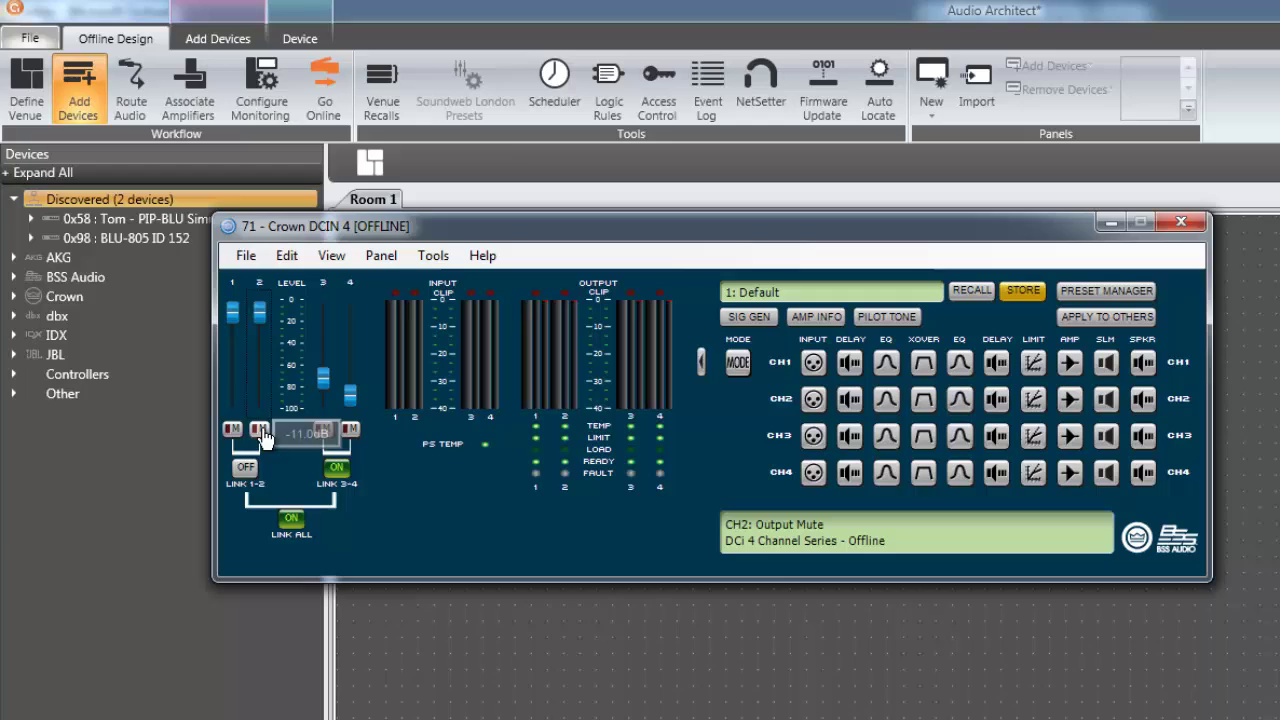
pyautogui.click(259, 432)
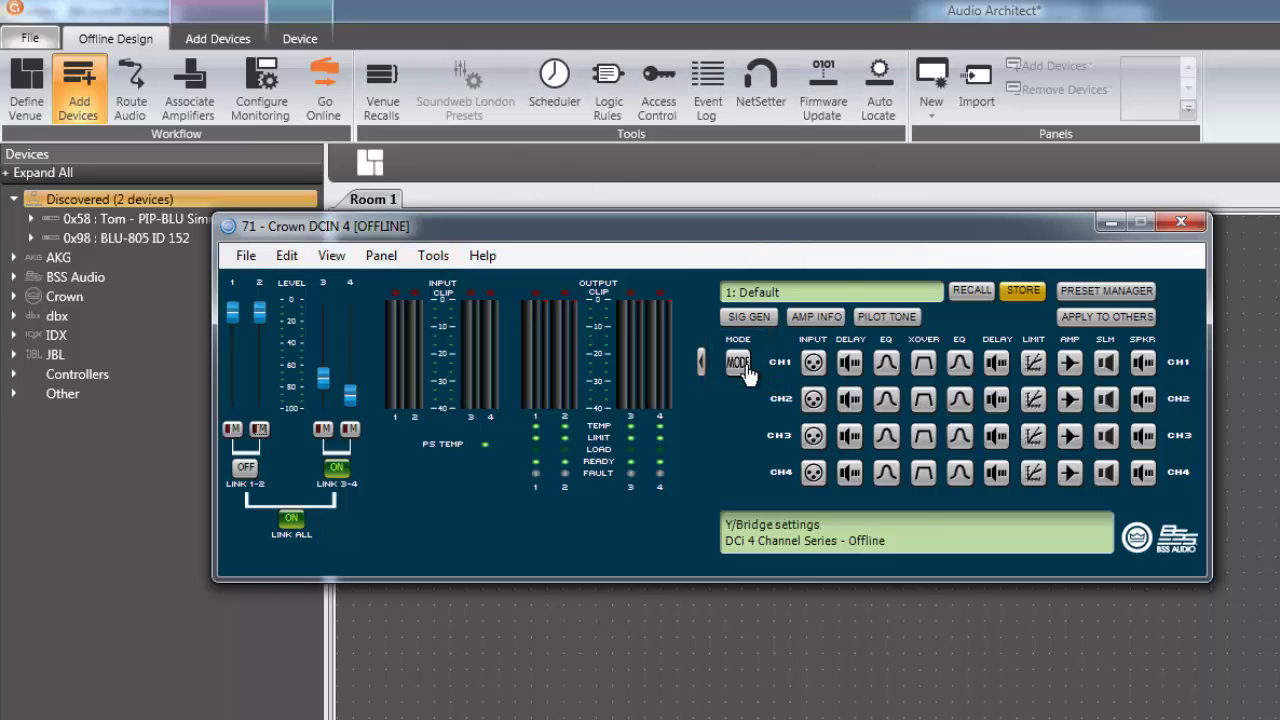
# Set outputs 1–2 to 100 V High Z in amplifier Mode, leaving Y 1+2 and Bridge Mono 3+4 unchecked
pyautogui.click(740, 364)
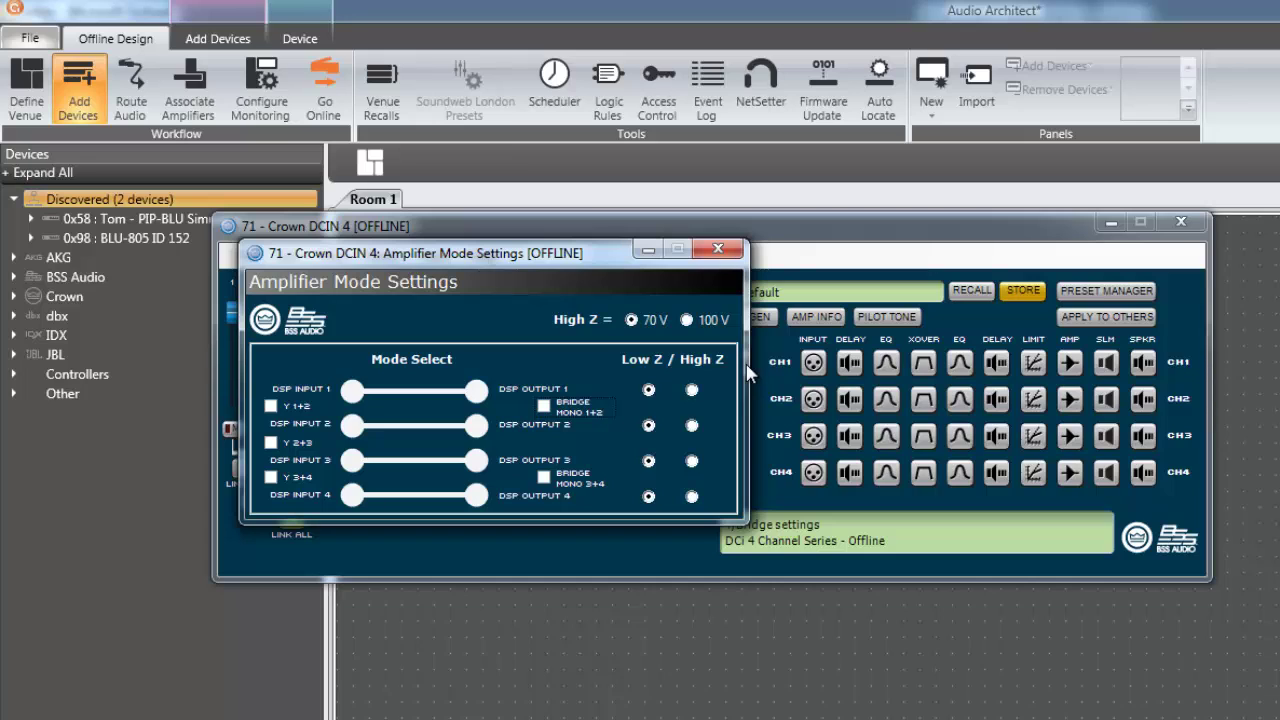
pyautogui.click(270, 405)
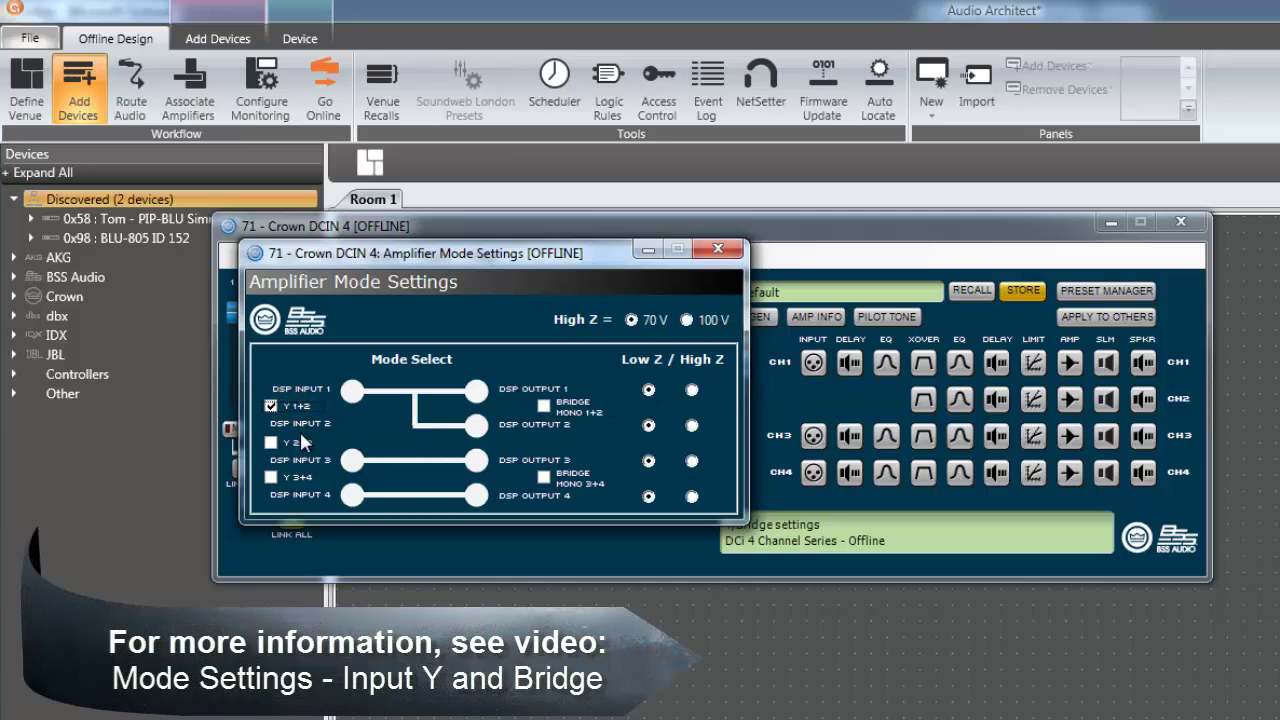
pyautogui.click(544, 478)
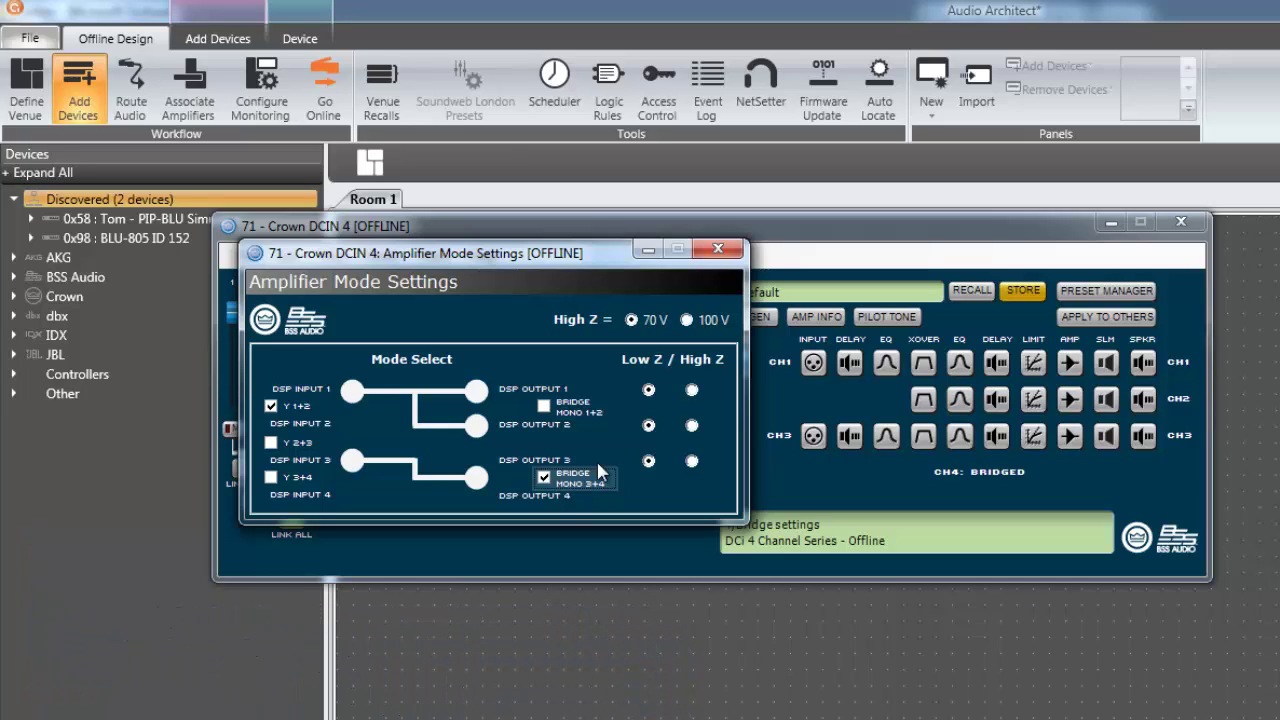
pyautogui.click(692, 425)
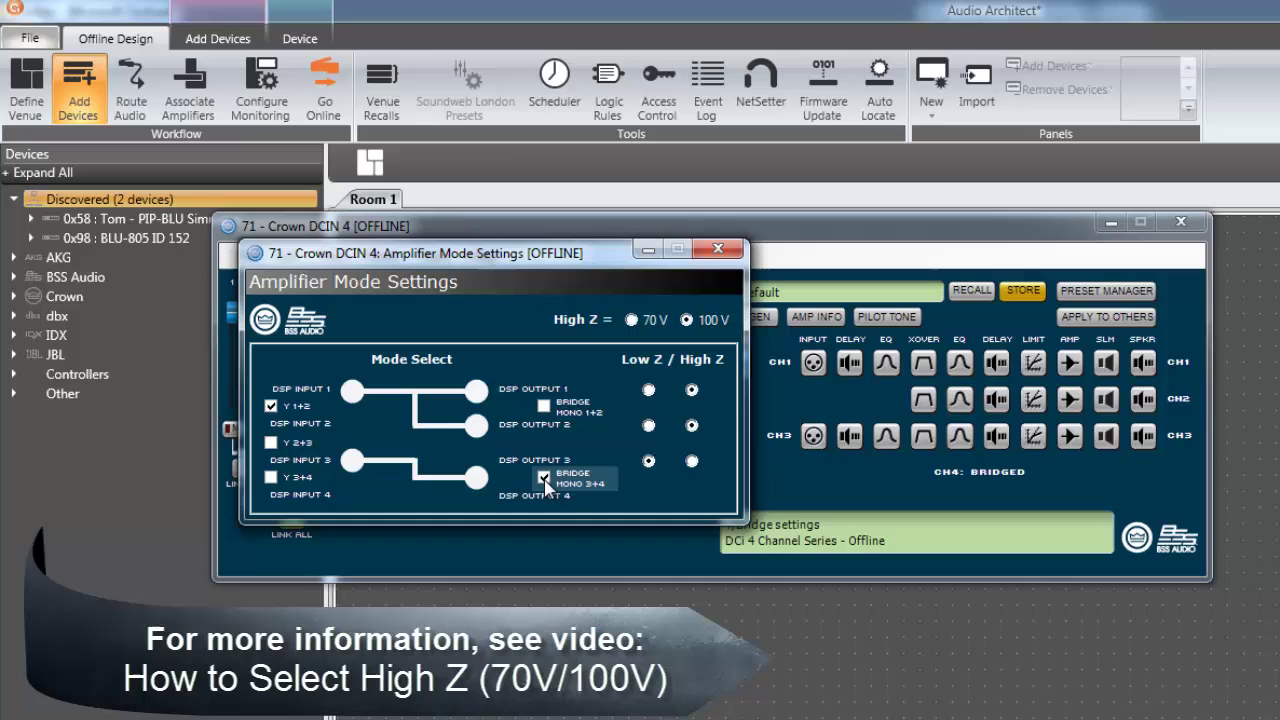
pyautogui.click(544, 477)
pyautogui.click(271, 406)
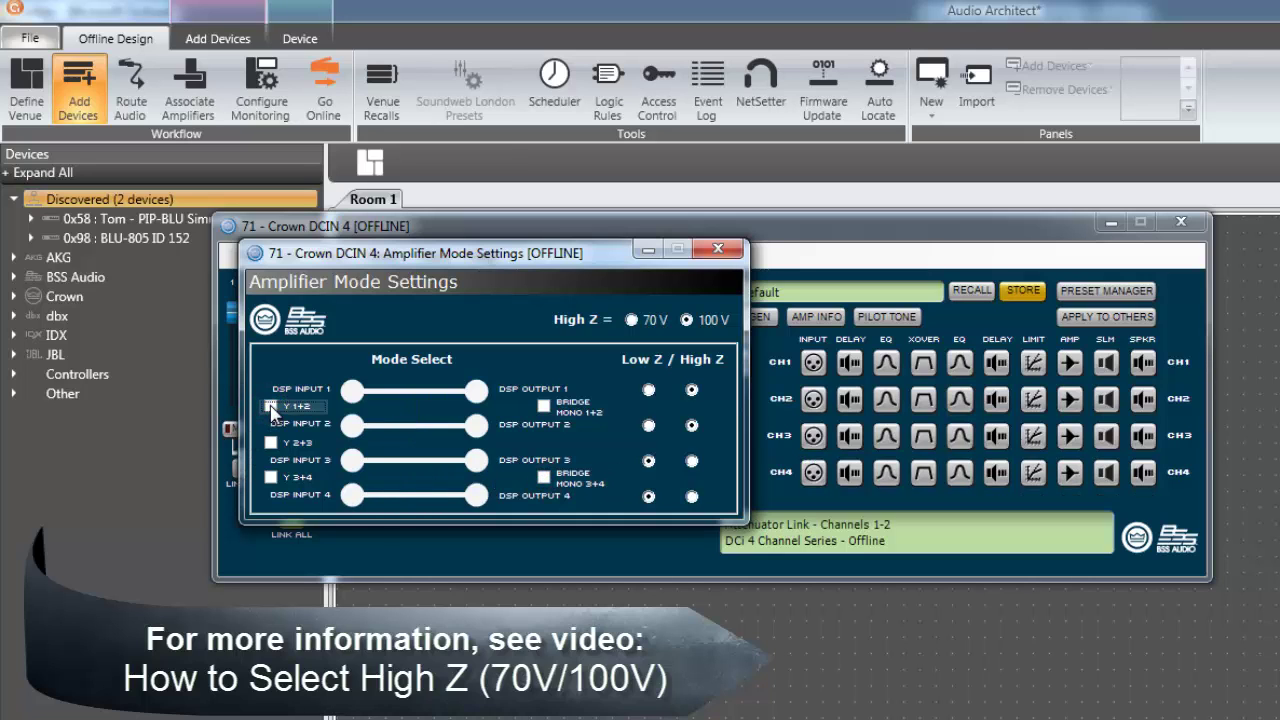
pyautogui.click(719, 250)
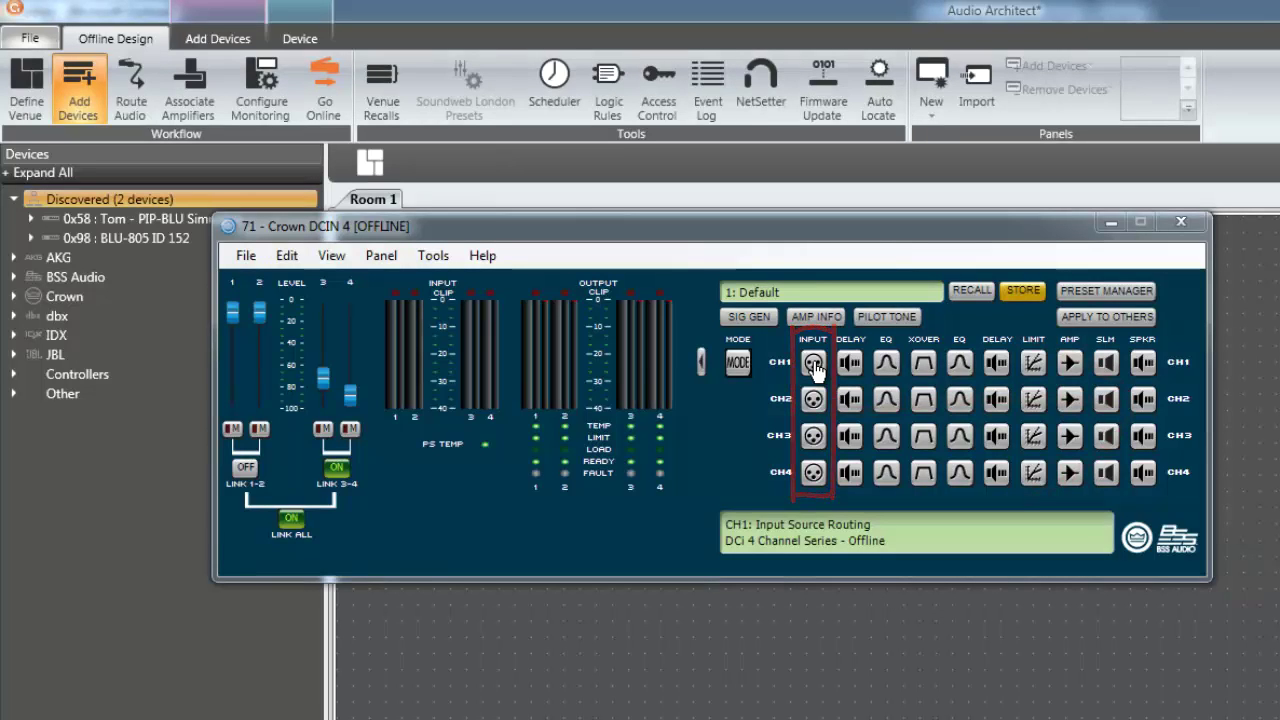
pyautogui.click(814, 364)
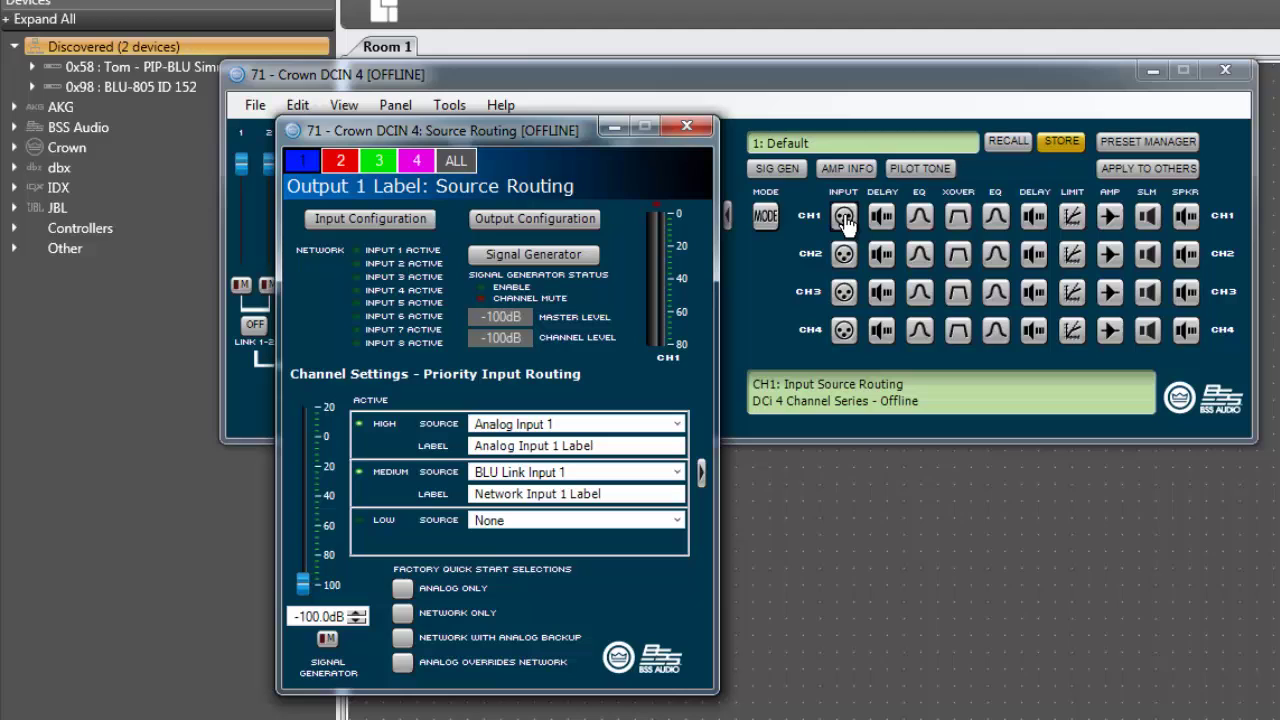
pyautogui.click(678, 430)
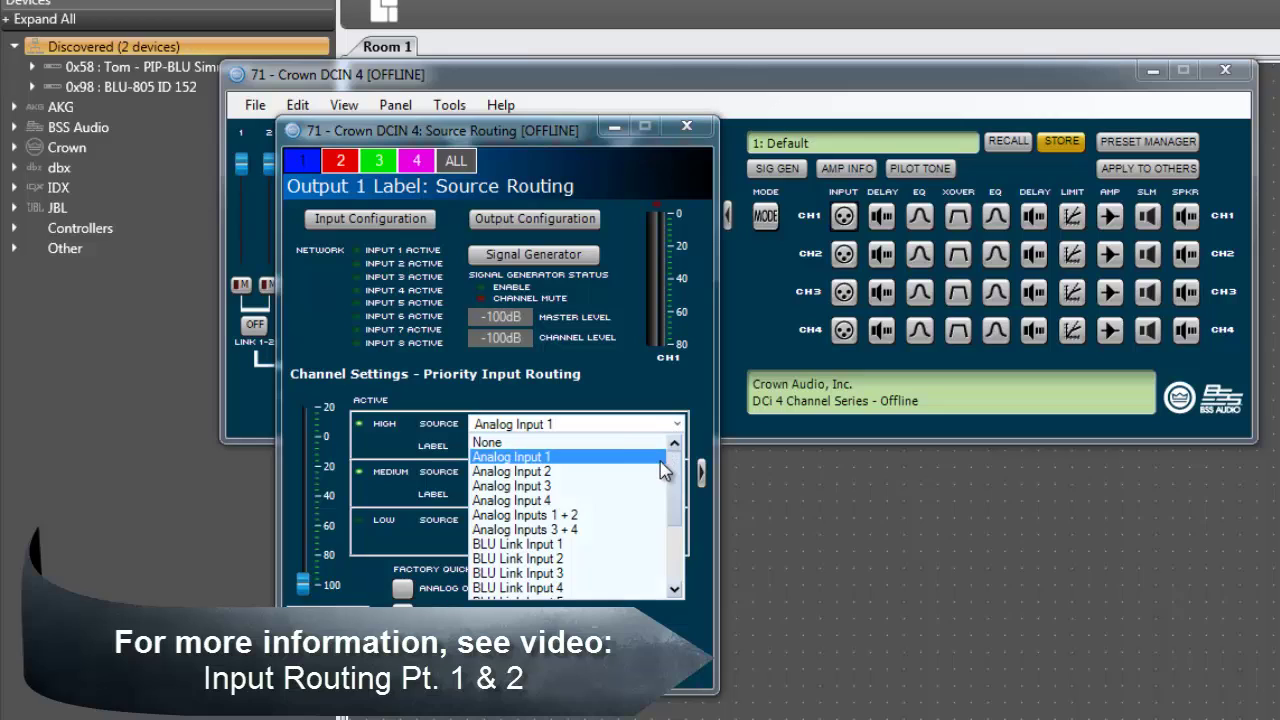
pyautogui.scroll(-1, 660, 470)
pyautogui.scroll(1, 660, 475)
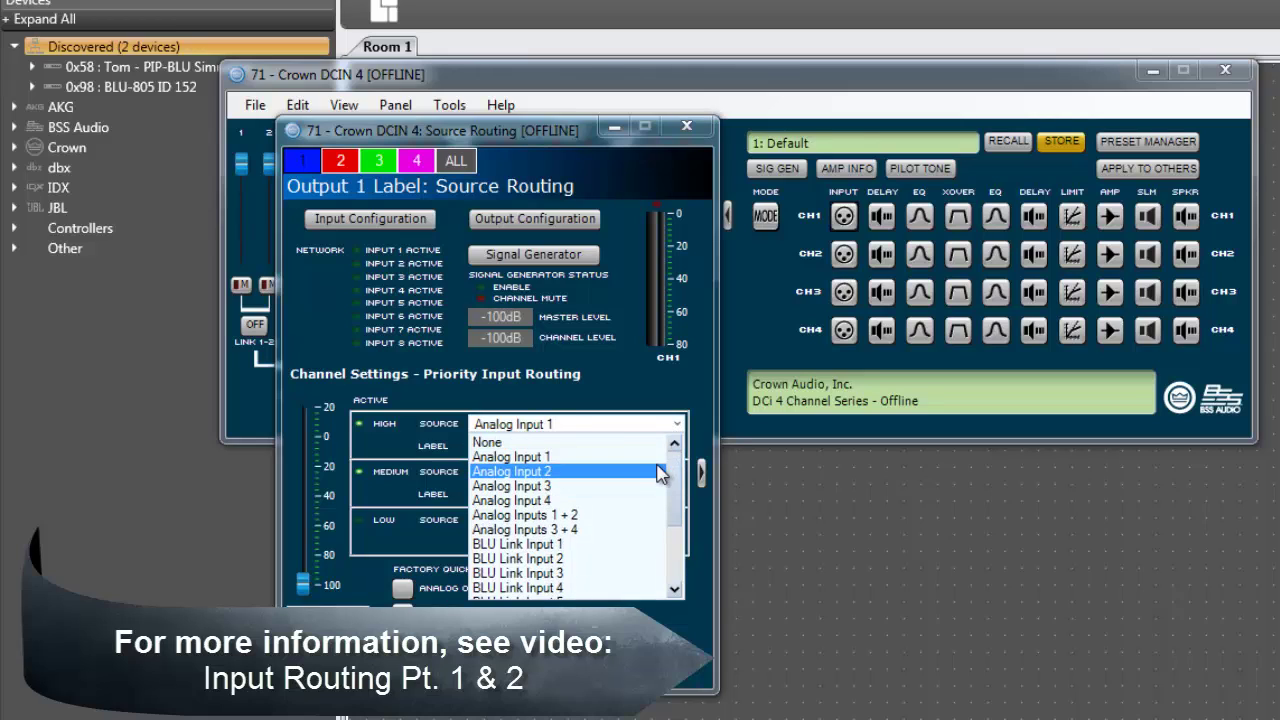
pyautogui.click(662, 456)
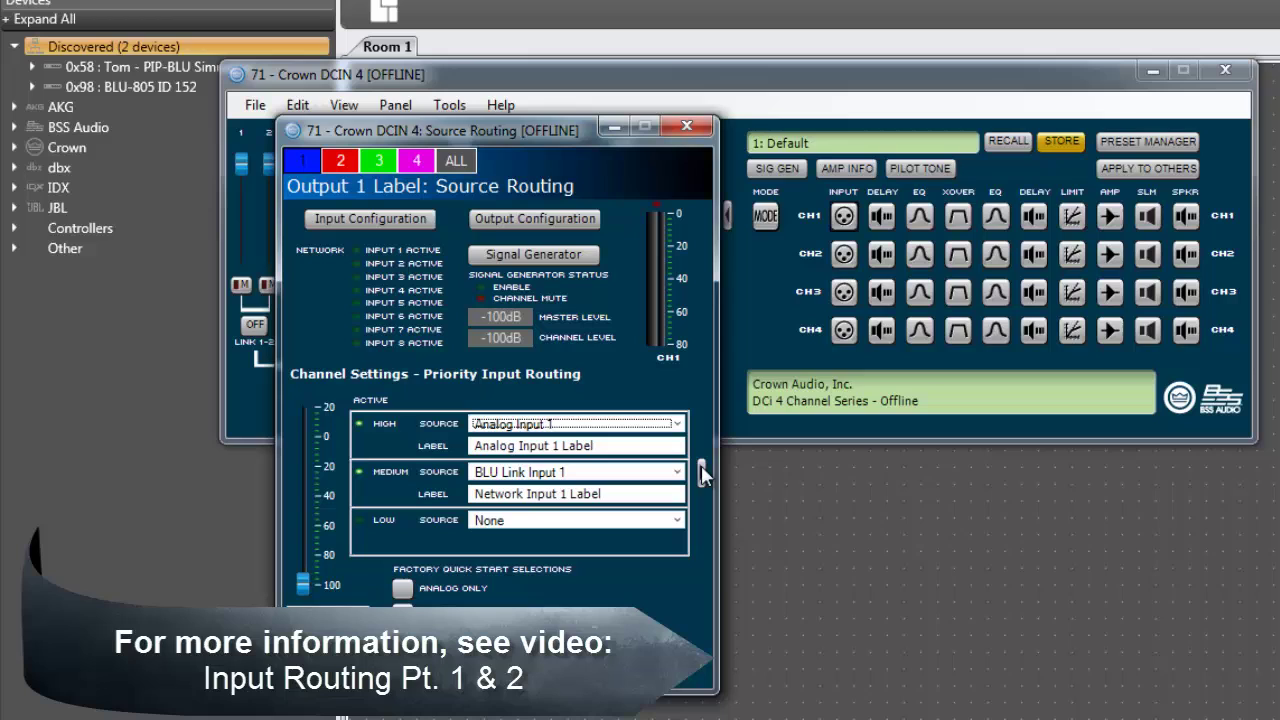
pyautogui.click(702, 472)
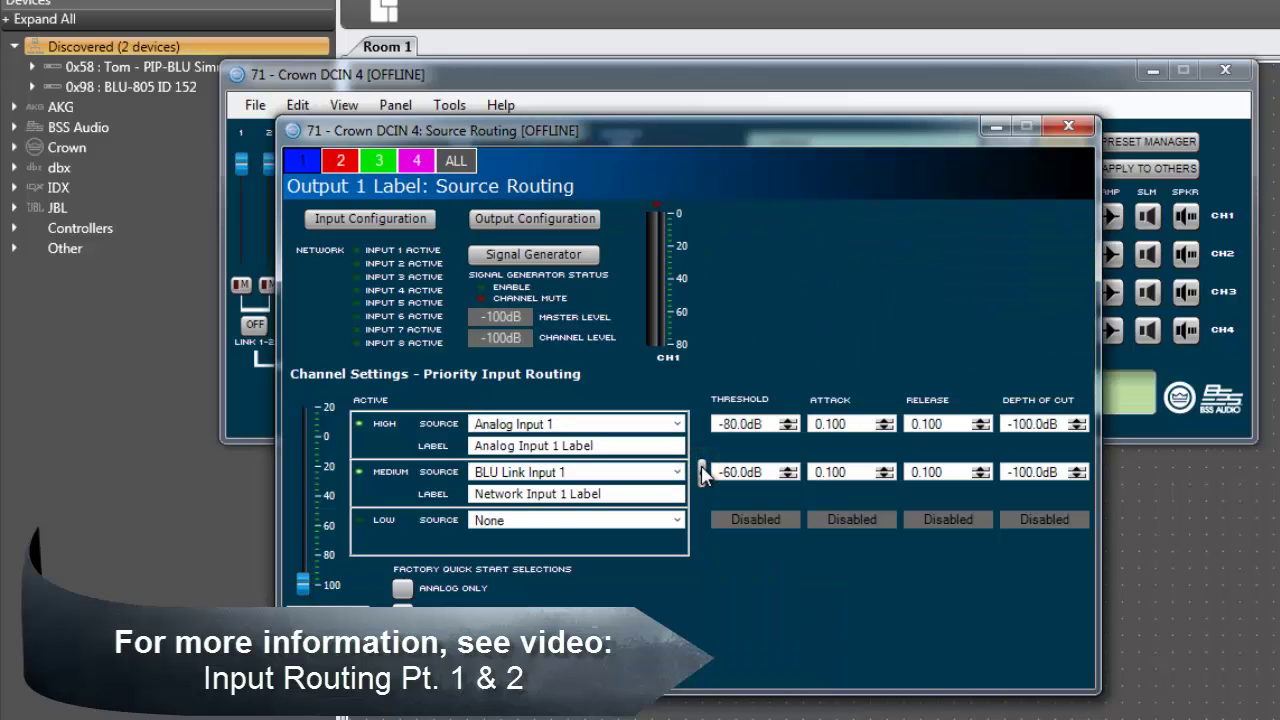
pyautogui.click(702, 472)
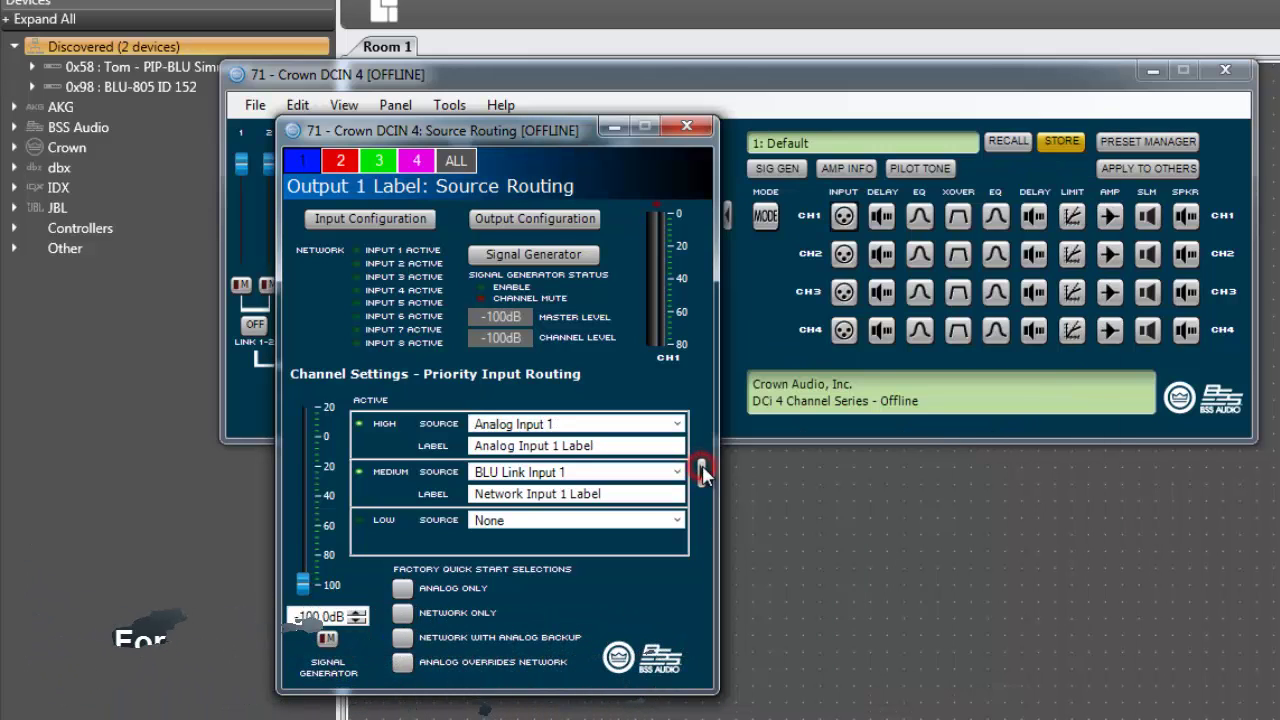
pyautogui.click(687, 126)
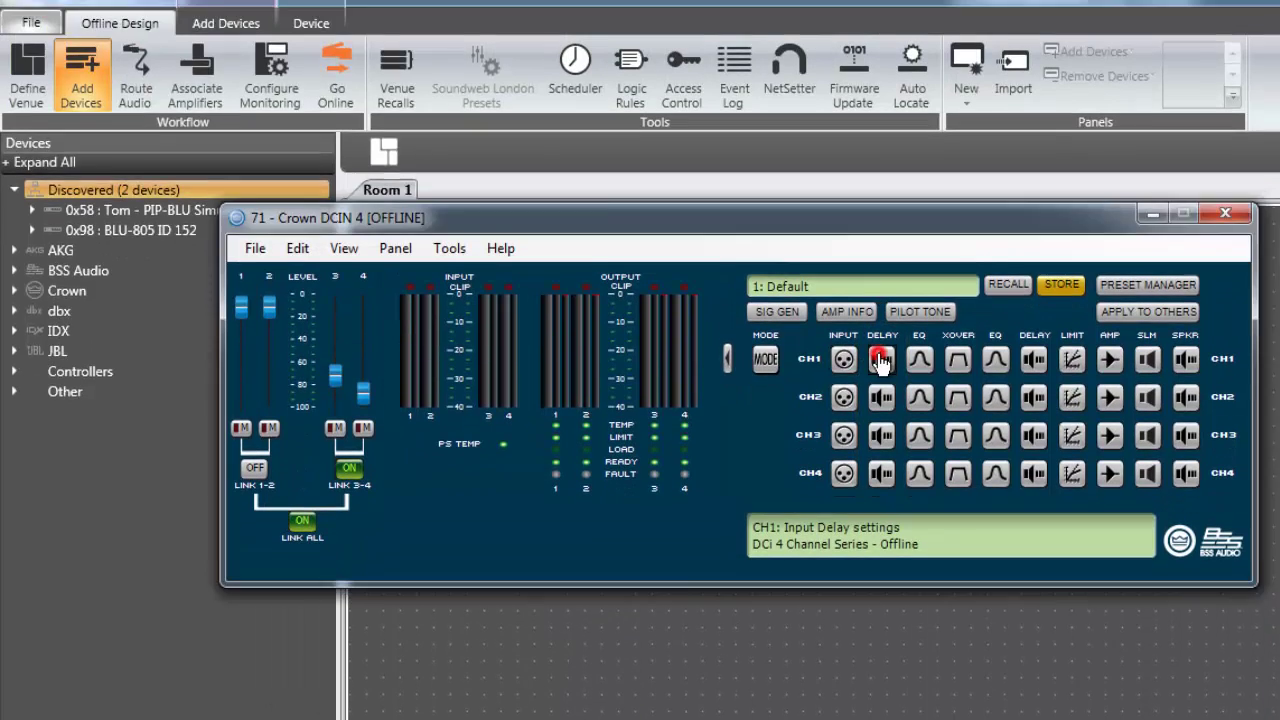
# Set channel 1's input delay to 2200 ft (about 1.95 s)
pyautogui.click(881, 362)
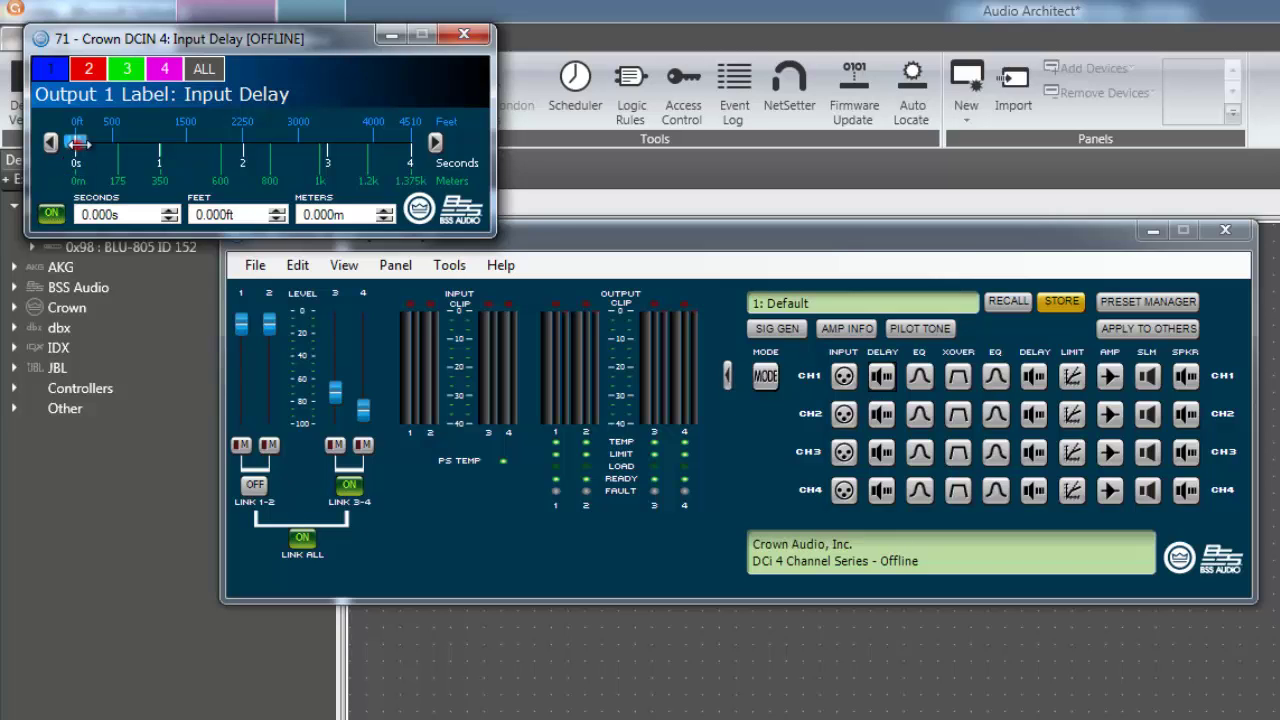
pyautogui.moveTo(75, 141); pyautogui.dragTo(142, 147)
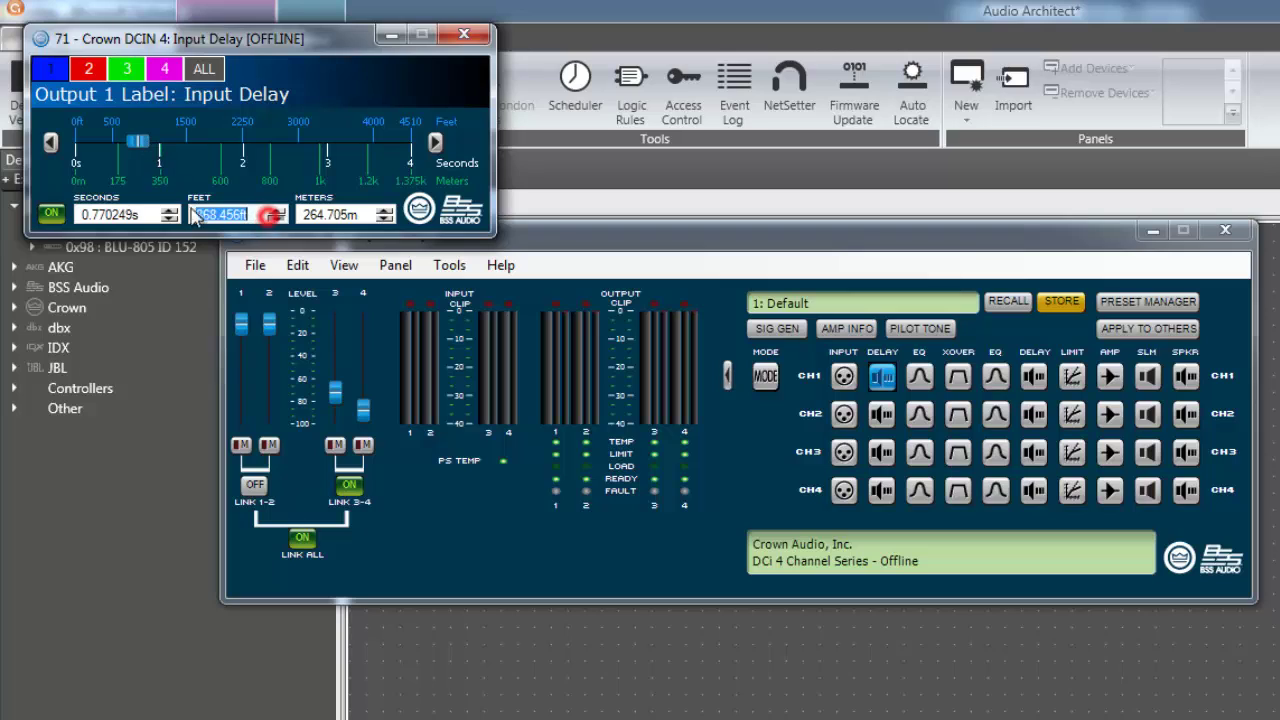
pyautogui.press('Tab')
pyautogui.write('2200')
pyautogui.hotkey('shift', 'End')
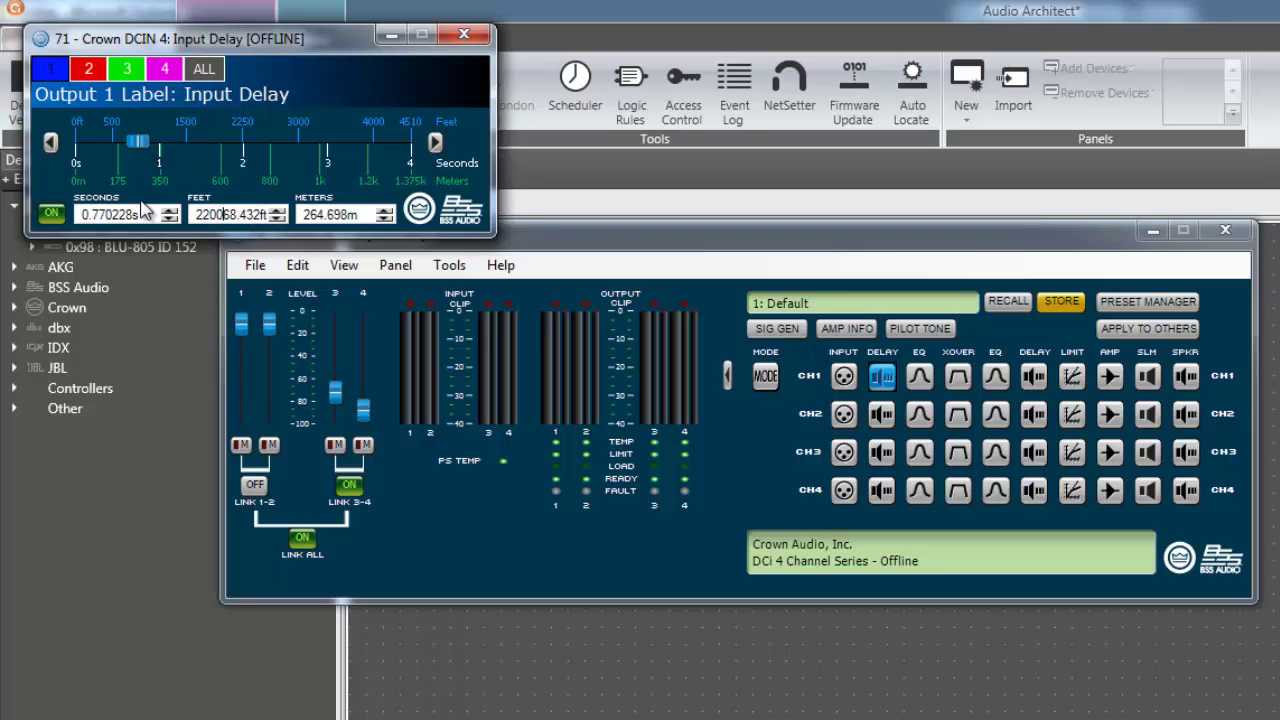
pyautogui.press('Delete')
pyautogui.press('Return')
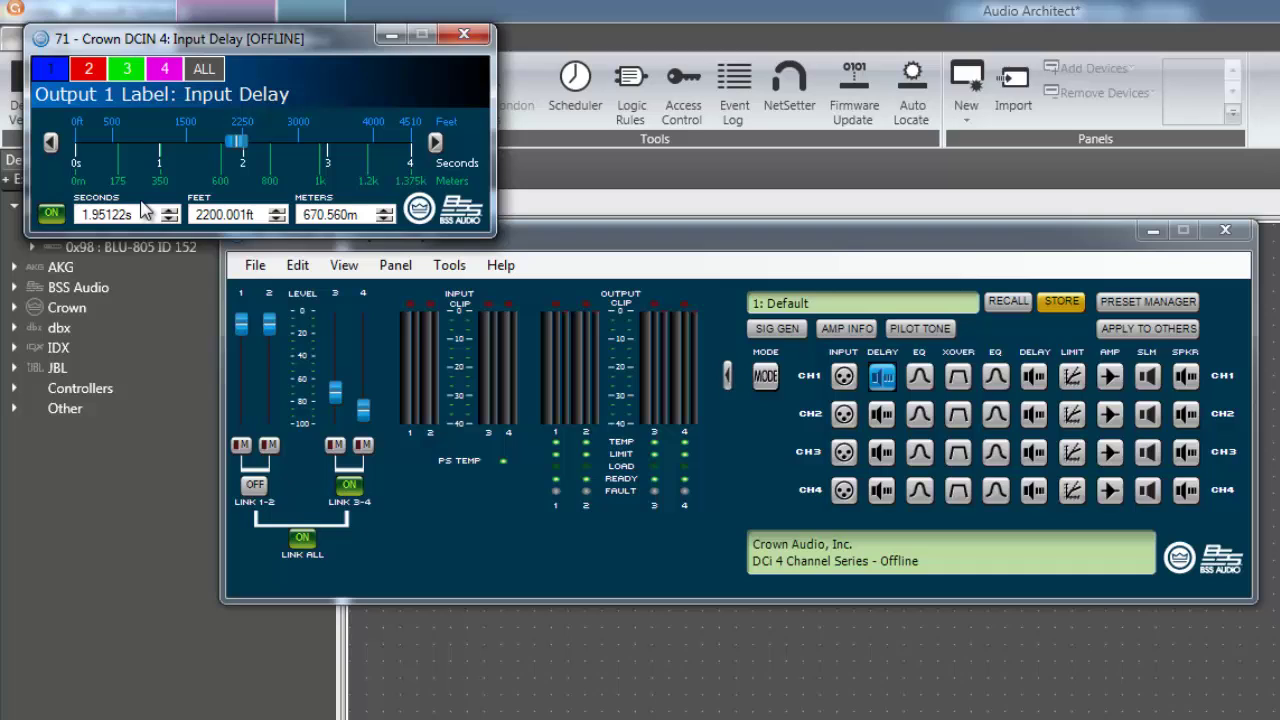
pyautogui.click(472, 36)
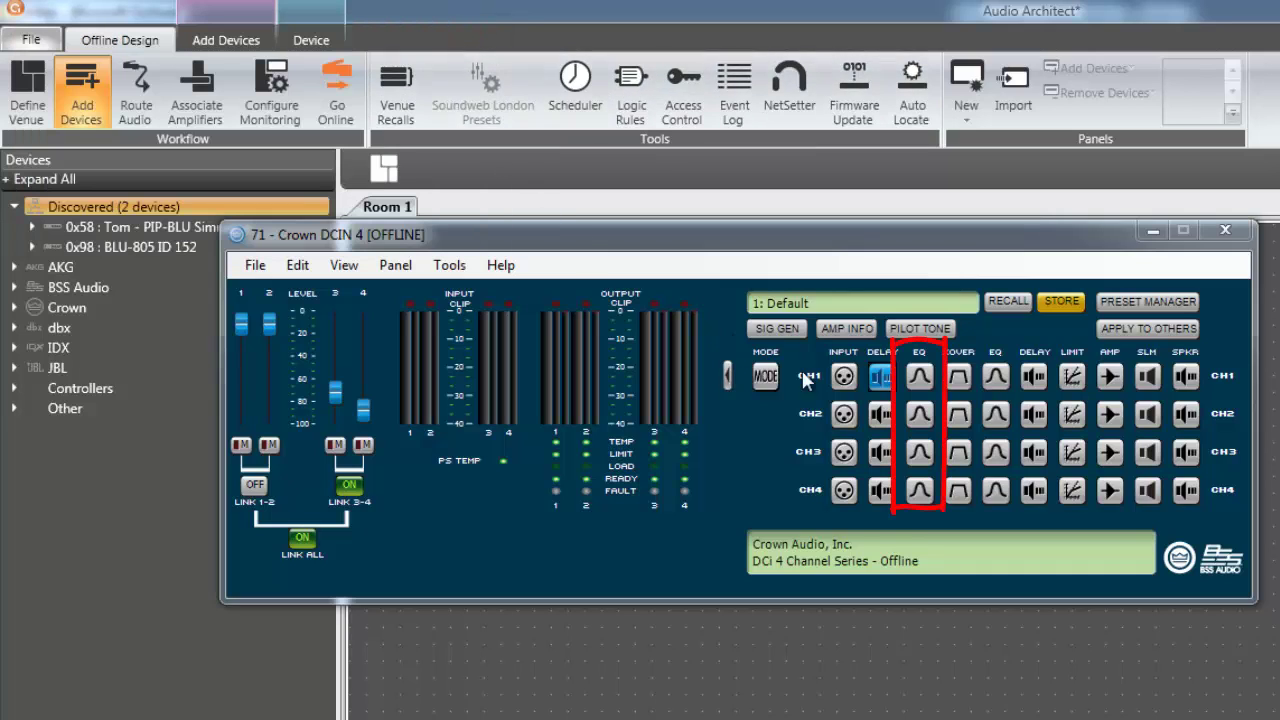
# Add three channel 1 input EQ filters: a 5 kHz notch, a 469 Hz cut and a 122 Hz boost
pyautogui.click(920, 377)
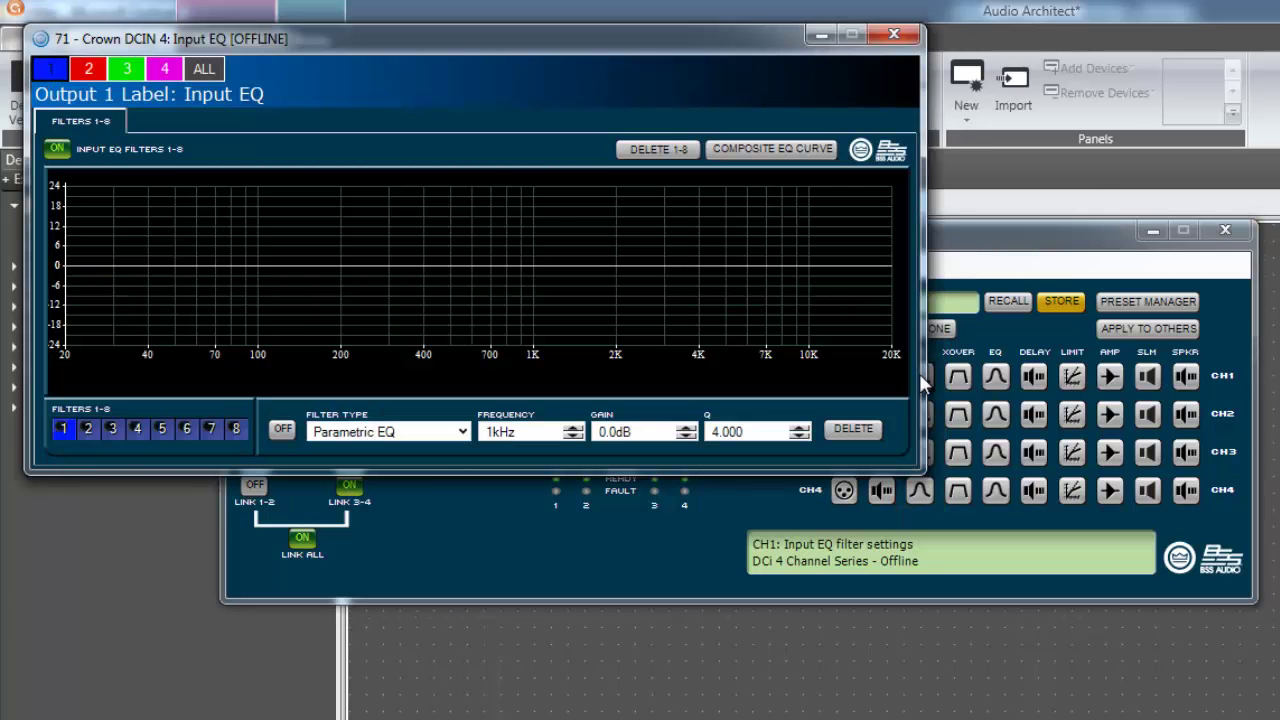
pyautogui.moveTo(725, 276); pyautogui.dragTo(726, 298)
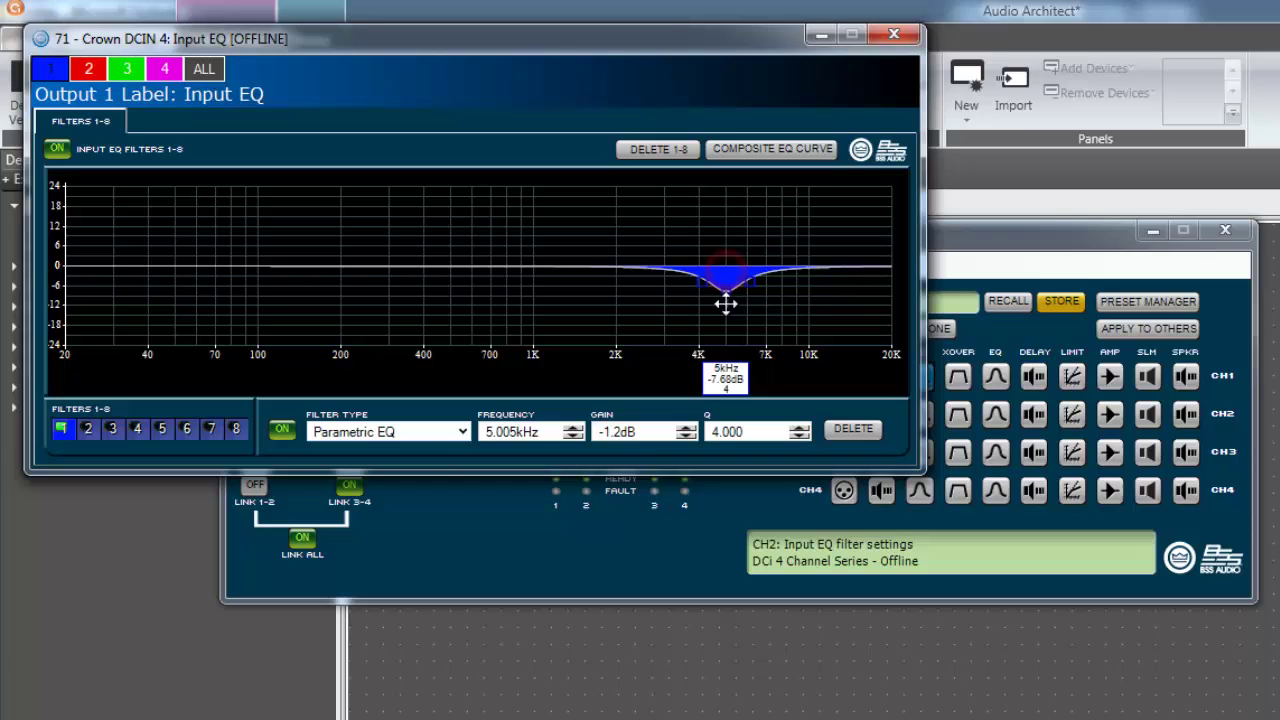
pyautogui.moveTo(508, 264); pyautogui.dragTo(443, 300)
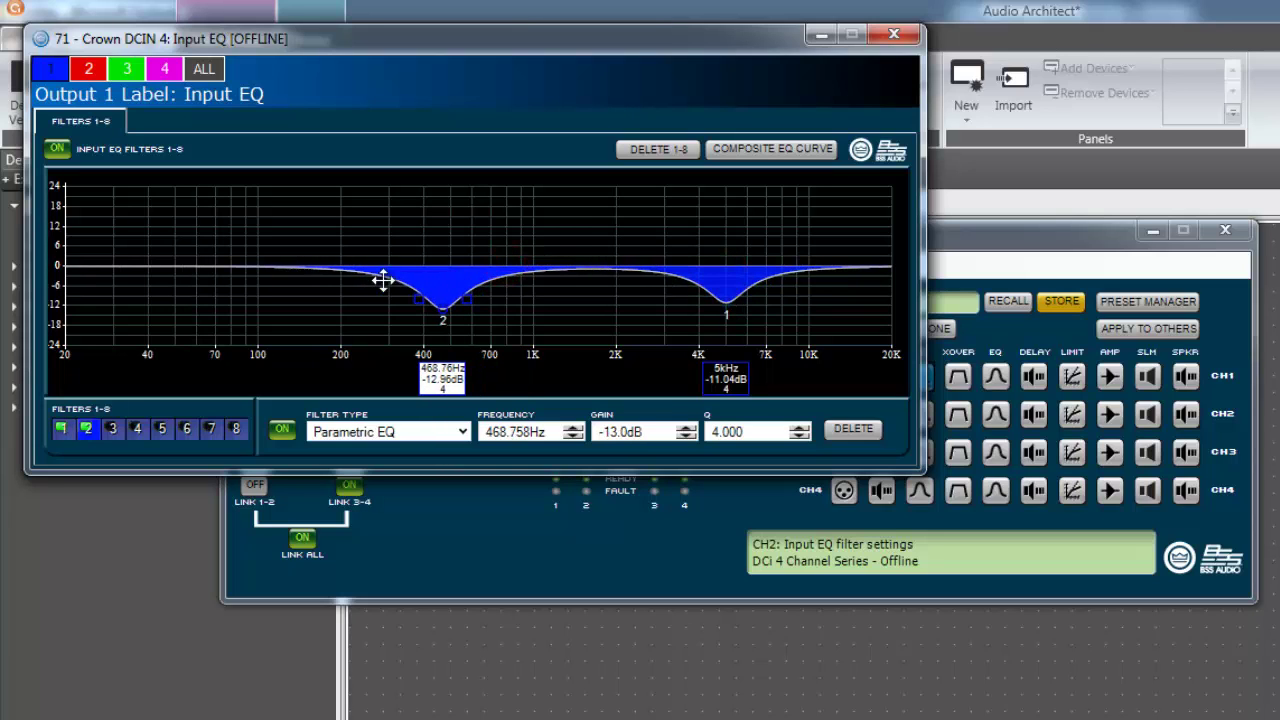
pyautogui.moveTo(339, 259); pyautogui.dragTo(281, 190)
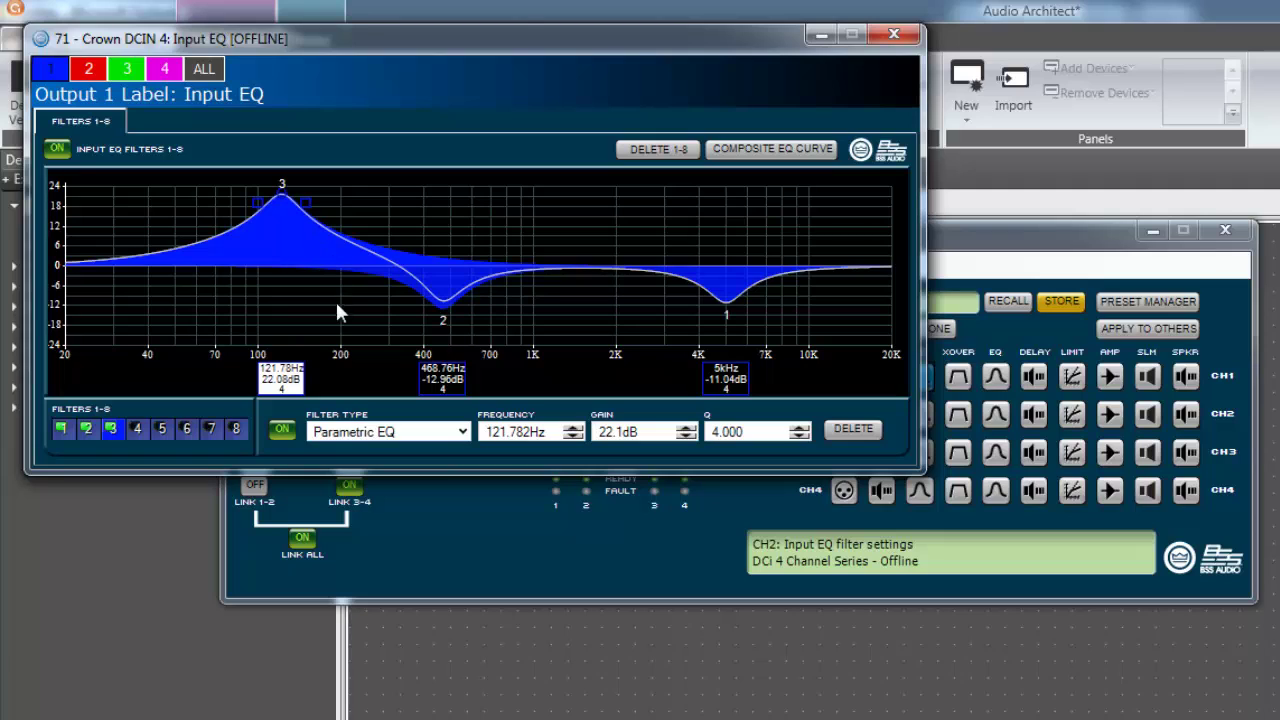
pyautogui.click(445, 433)
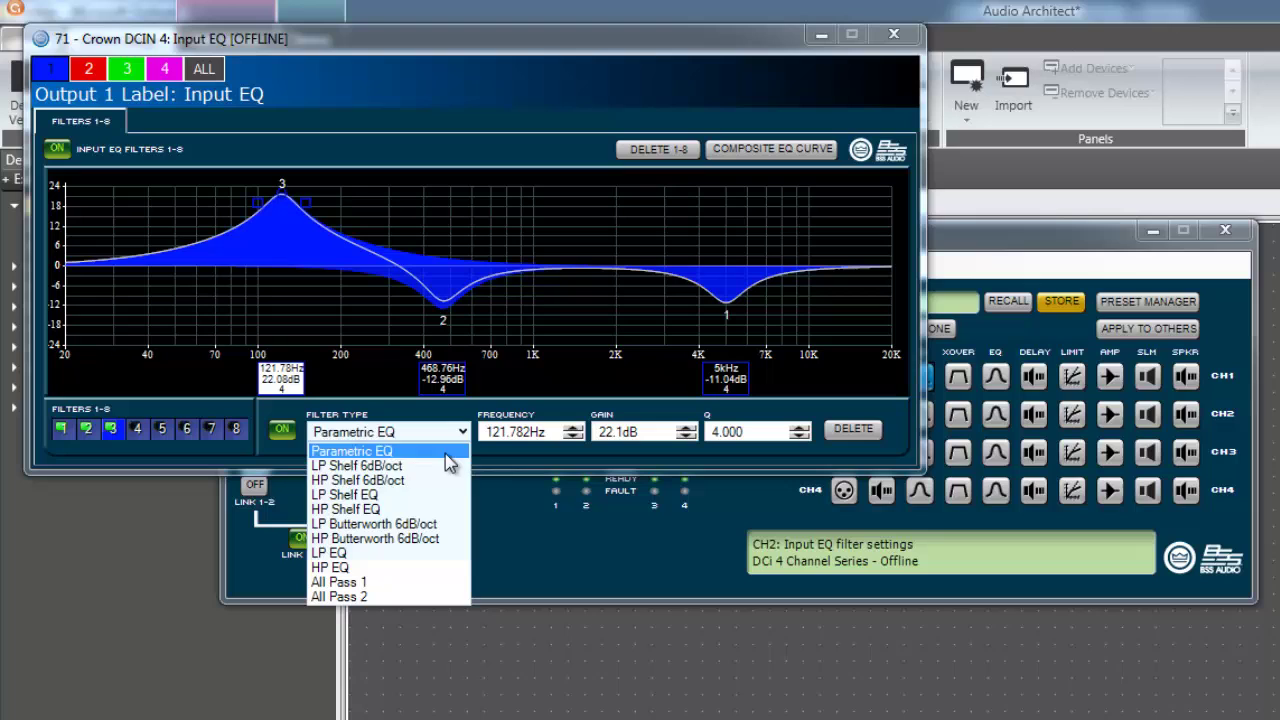
pyautogui.click(786, 150)
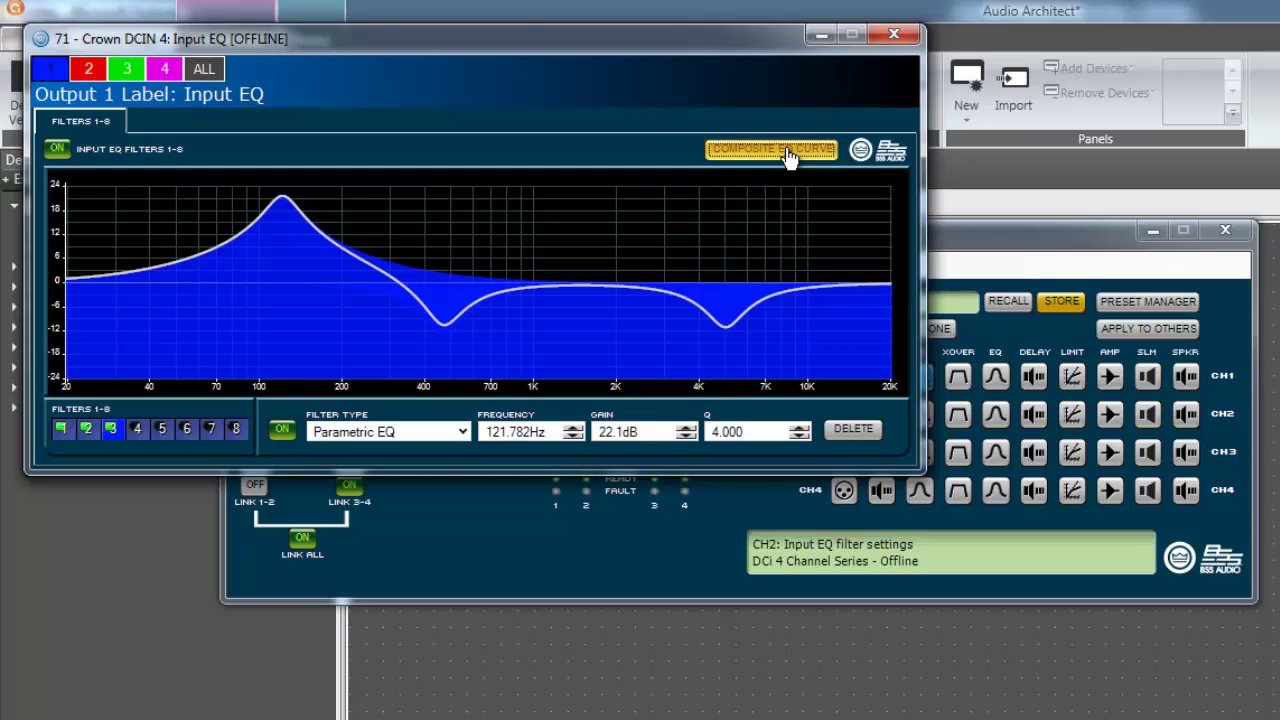
pyautogui.click(789, 152)
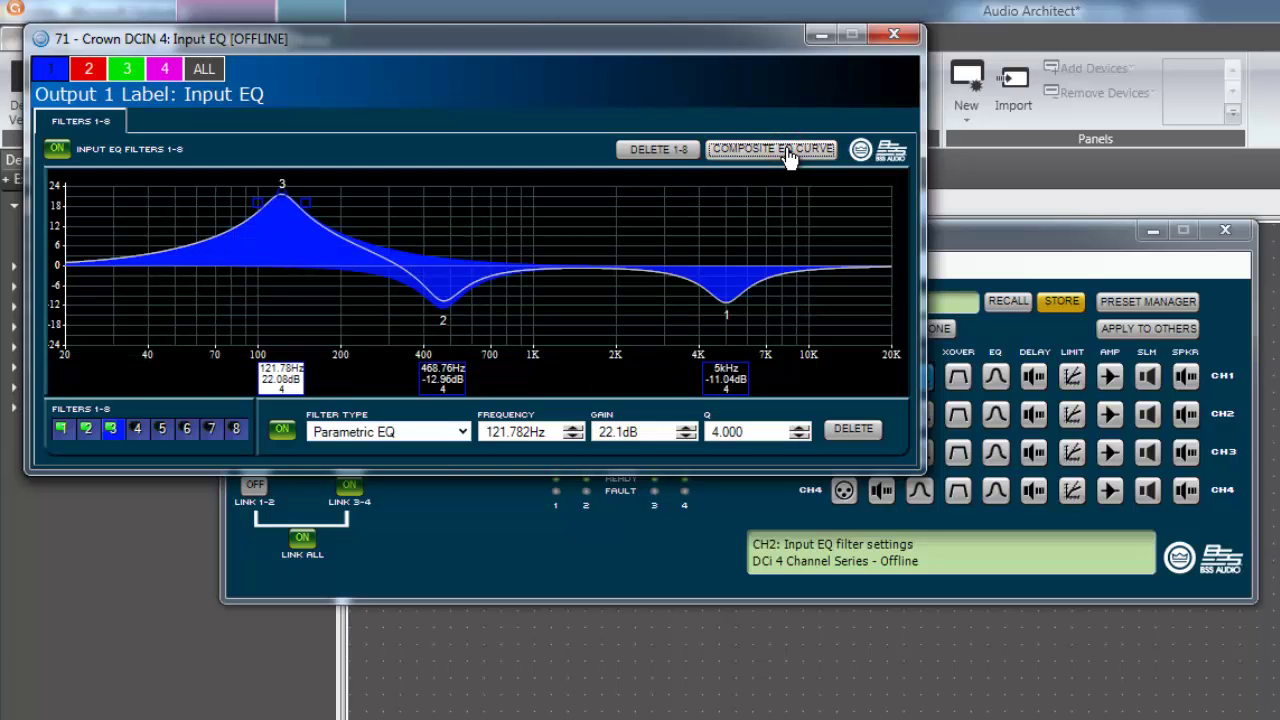
pyautogui.click(897, 40)
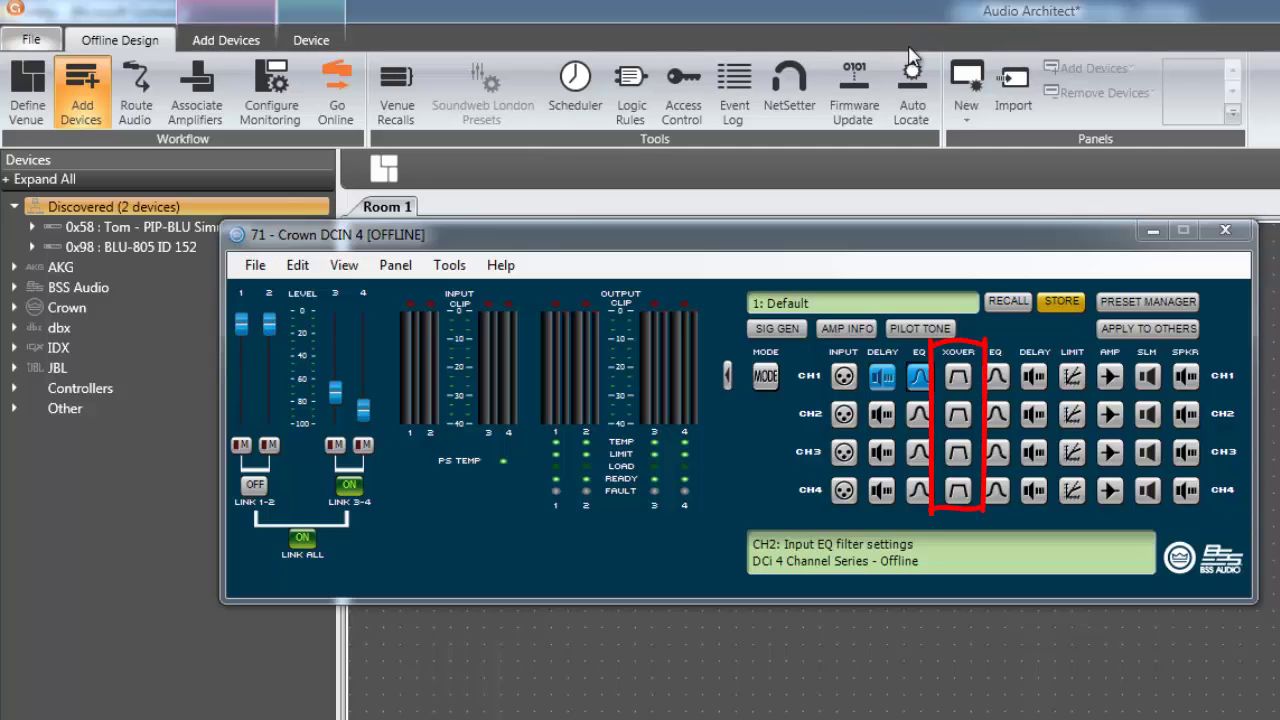
# Enable channel 1's high-pass and low-pass filters with the low-pass at 10 kHz
pyautogui.click(958, 380)
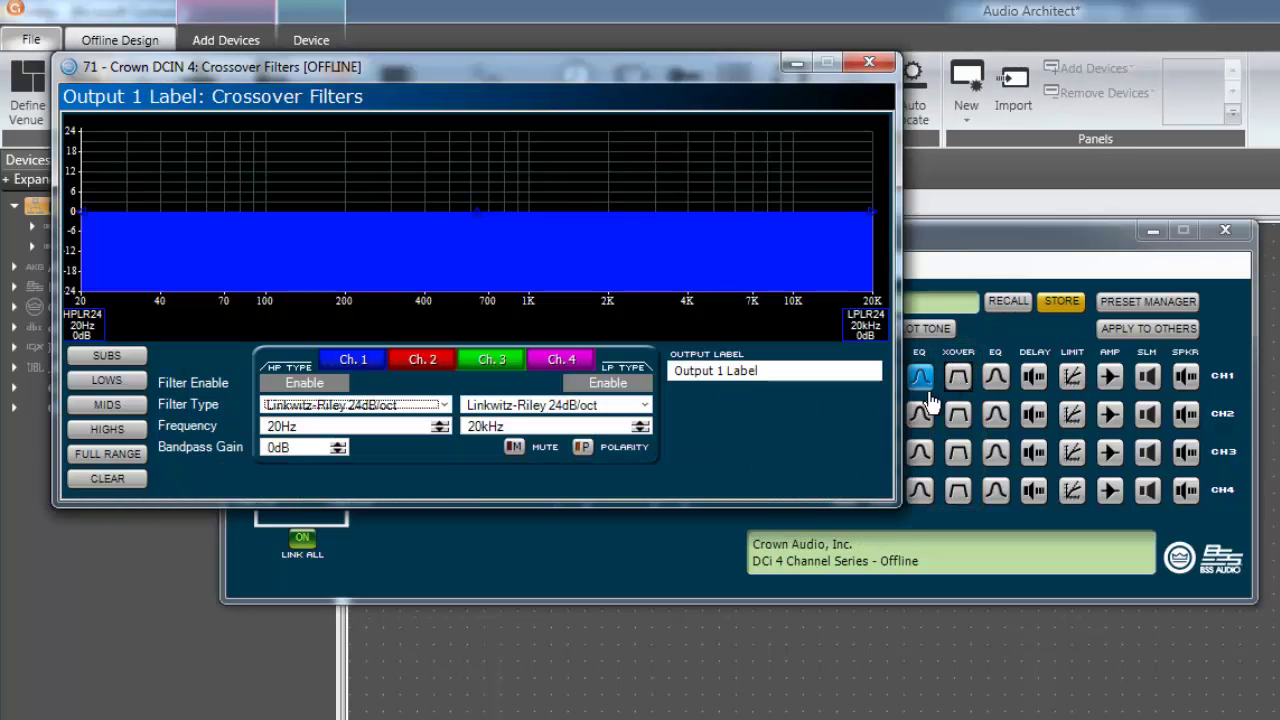
pyautogui.click(300, 384)
pyautogui.click(592, 396)
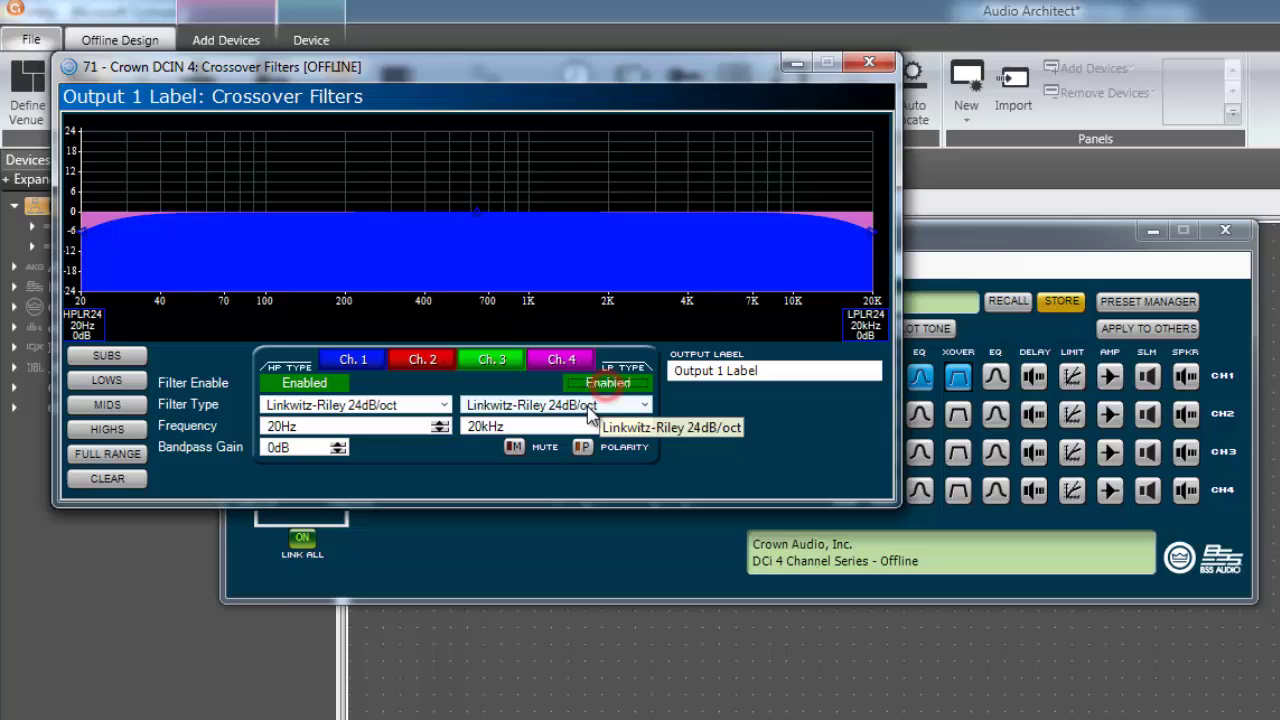
pyautogui.doubleClick(560, 426)
pyautogui.write('10')
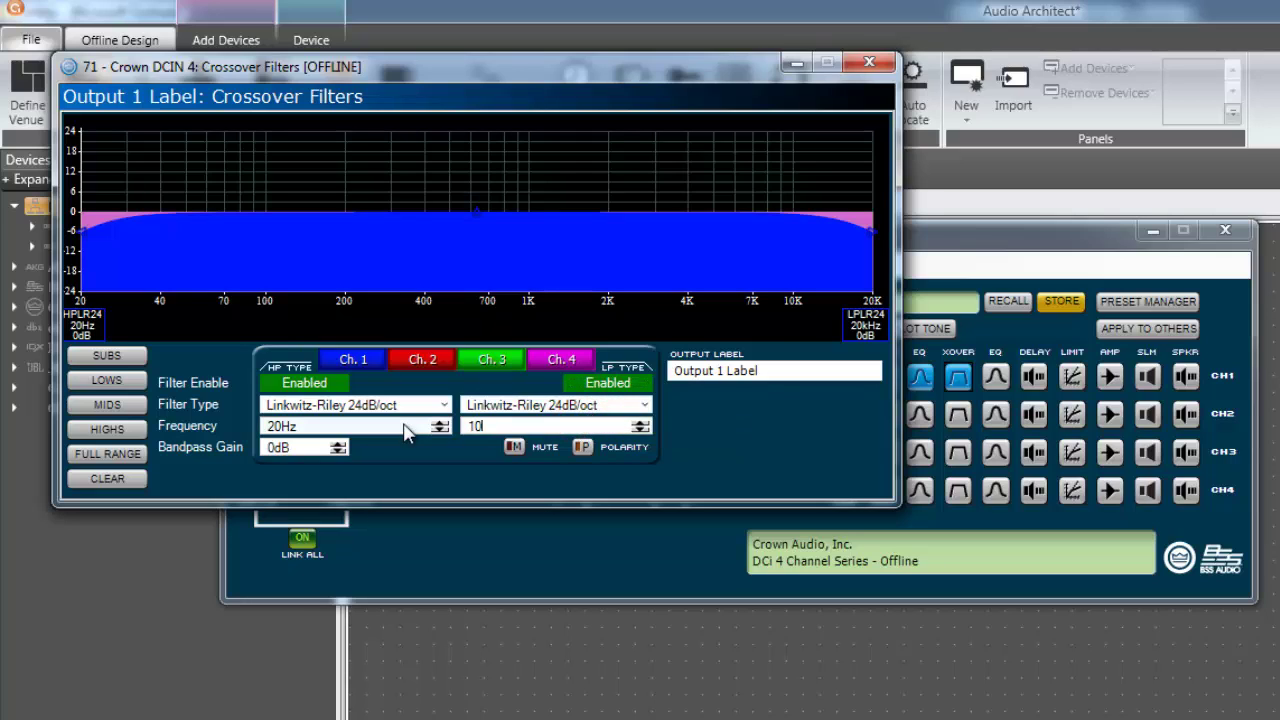
pyautogui.write('k')
pyautogui.press('Return')
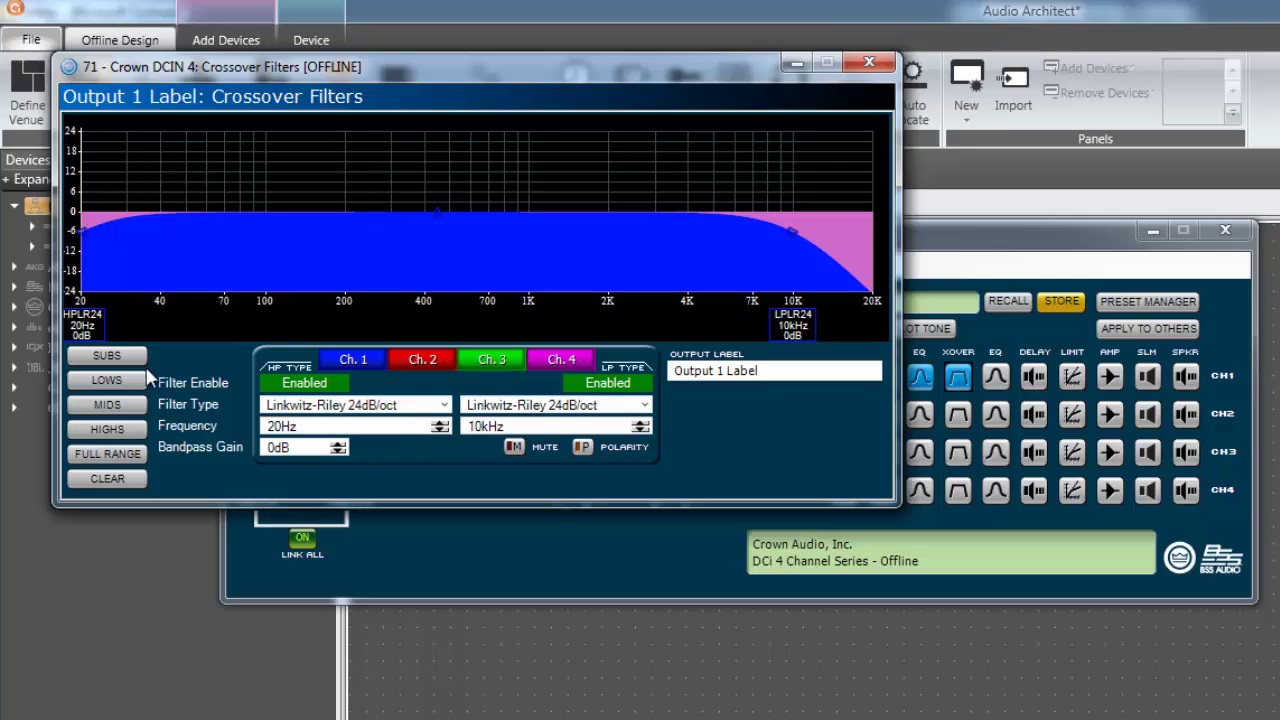
# Apply the SUBS, LOWS, MIDS and HIGHS crossover presets to channels 1, 2, 3 and 4
pyautogui.click(120, 356)
pyautogui.click(414, 359)
pyautogui.click(108, 381)
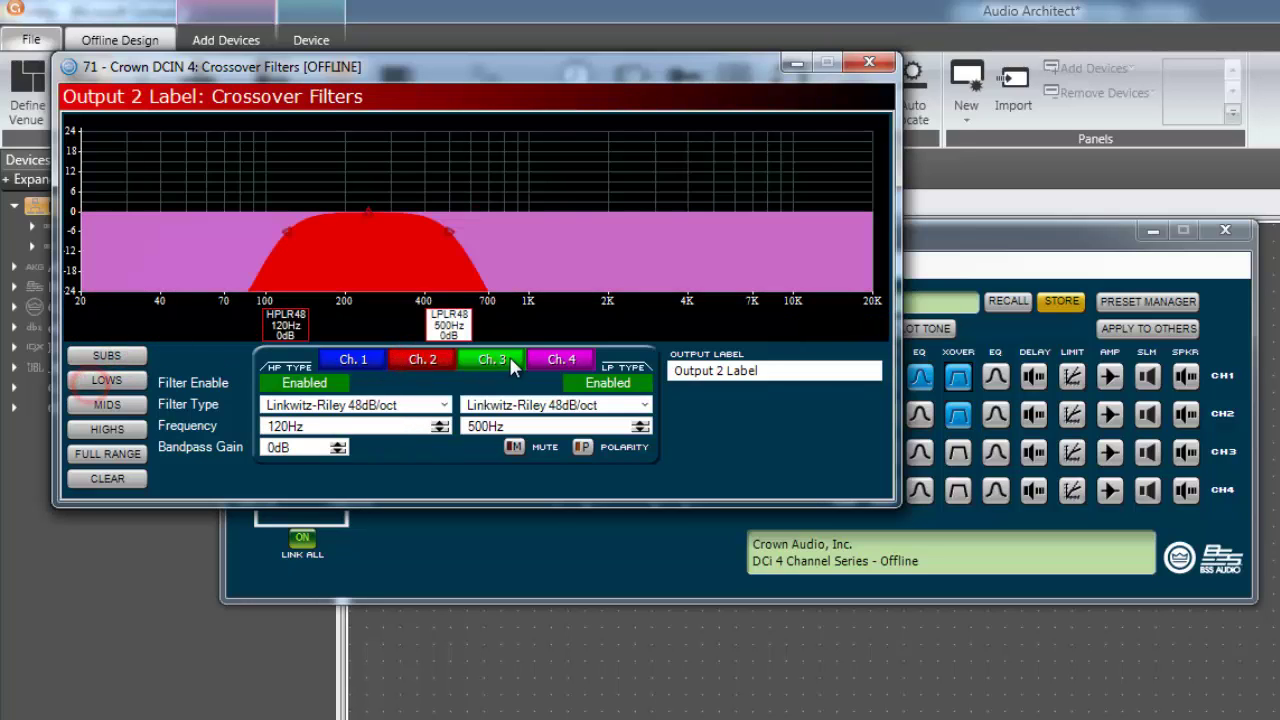
pyautogui.click(503, 360)
pyautogui.click(108, 405)
pyautogui.click(563, 360)
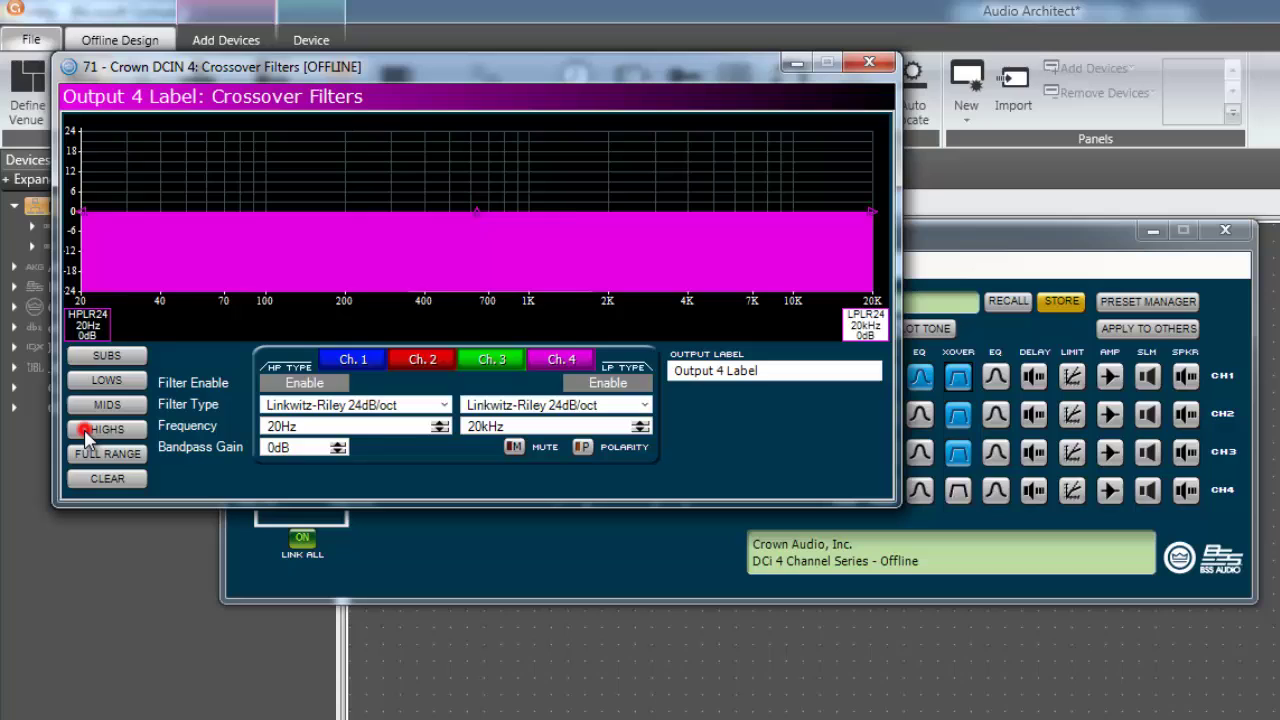
pyautogui.click(85, 432)
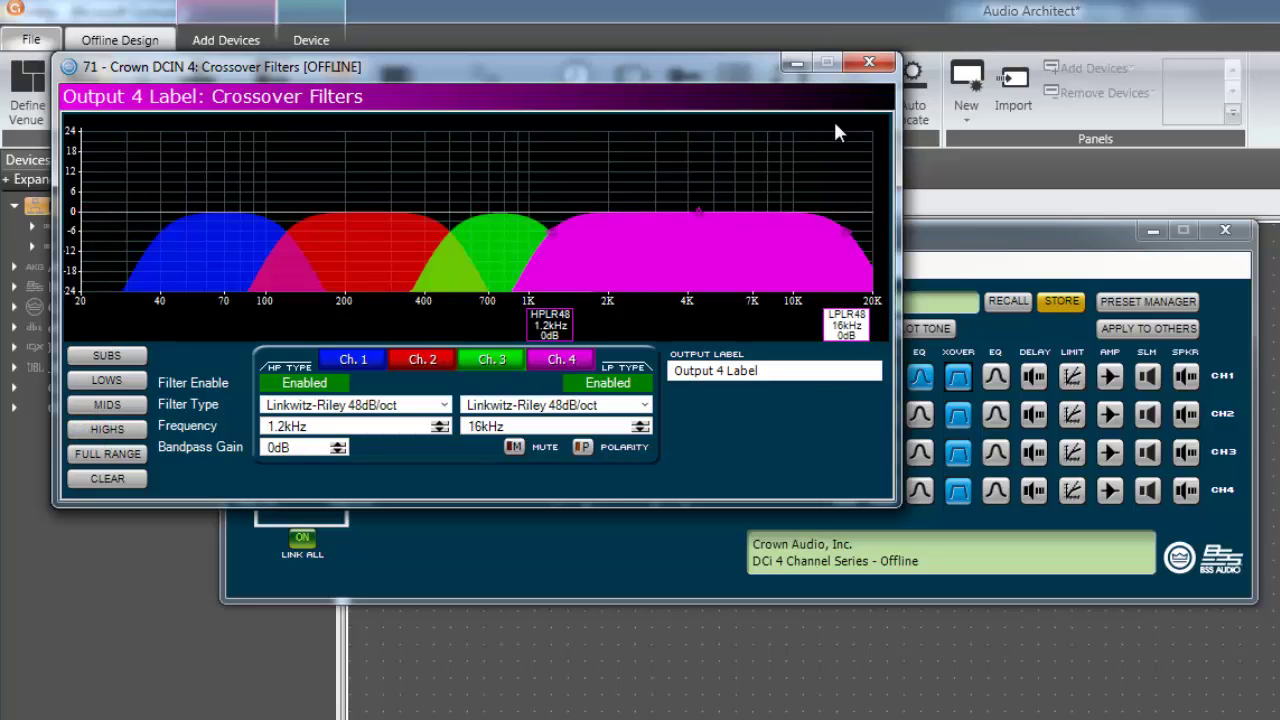
# Add three output 1 EQ bands: a ~3 kHz boost, a 232 Hz cut and a 491 Hz peak
pyautogui.click(869, 63)
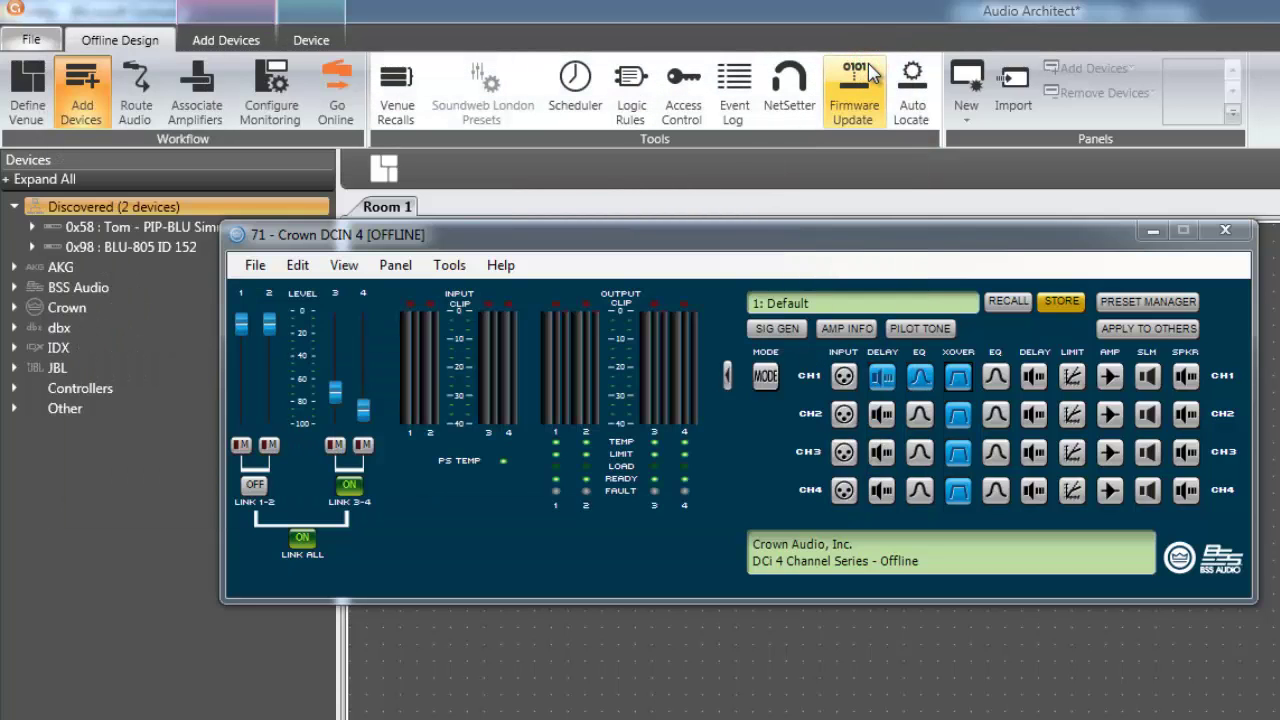
pyautogui.click(1000, 380)
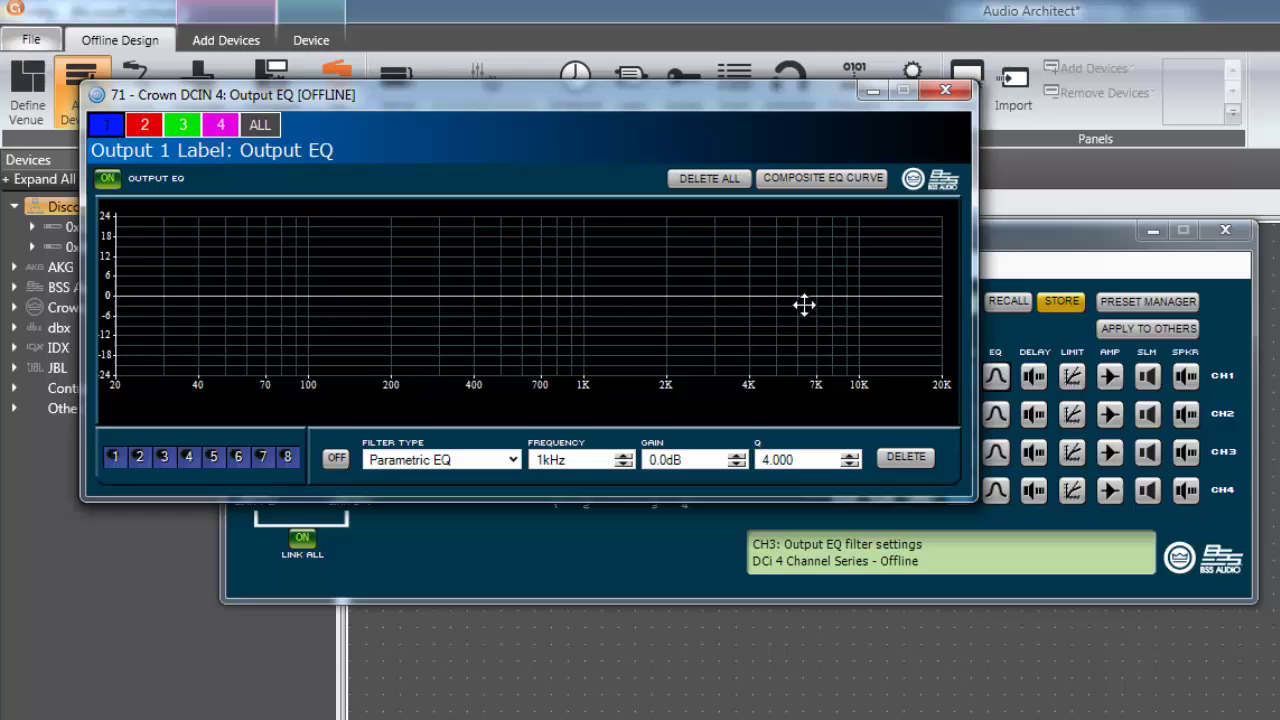
pyautogui.moveTo(805, 300); pyautogui.dragTo(716, 230)
pyautogui.moveTo(529, 289); pyautogui.dragTo(407, 340)
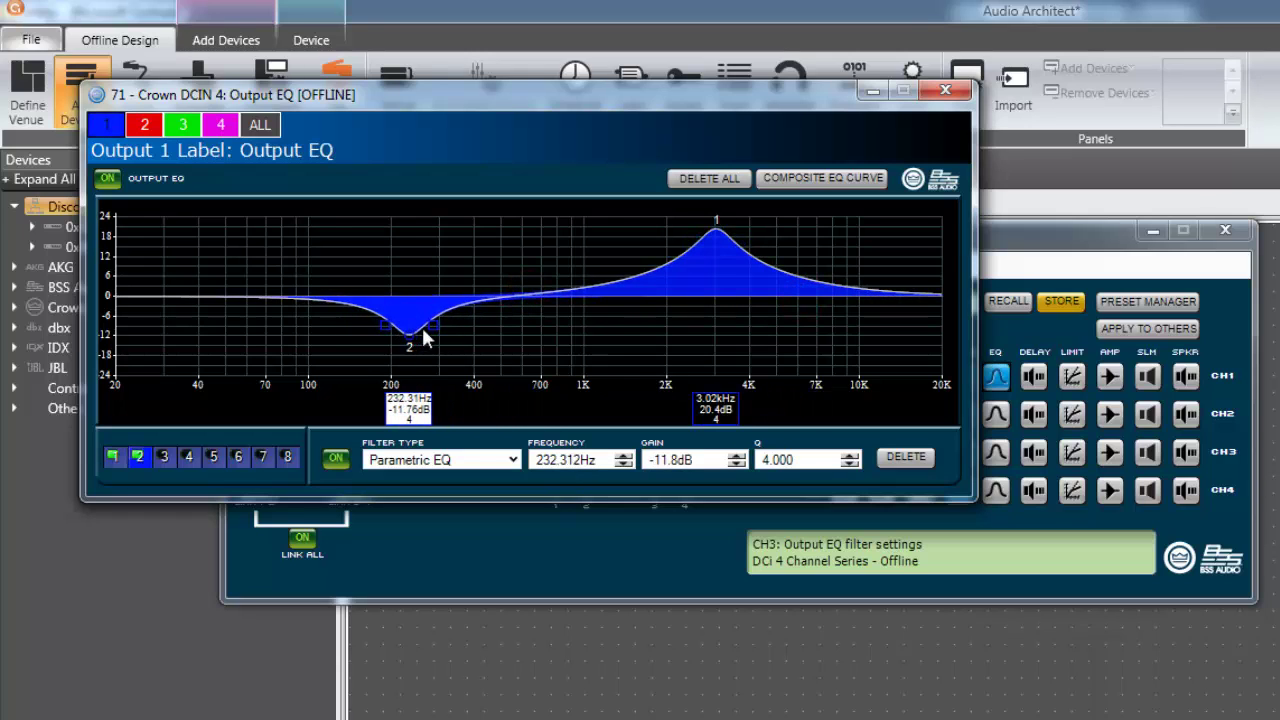
pyautogui.moveTo(508, 297); pyautogui.dragTo(497, 262)
pyautogui.click(805, 180)
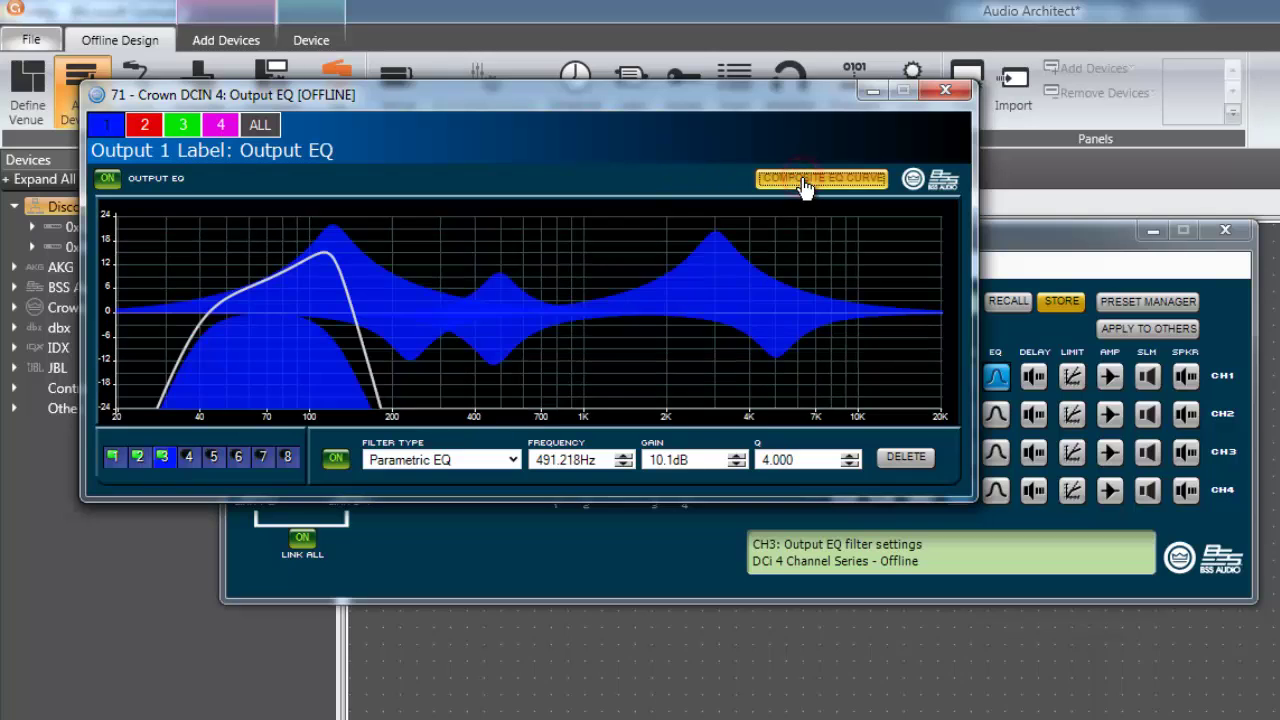
pyautogui.click(805, 180)
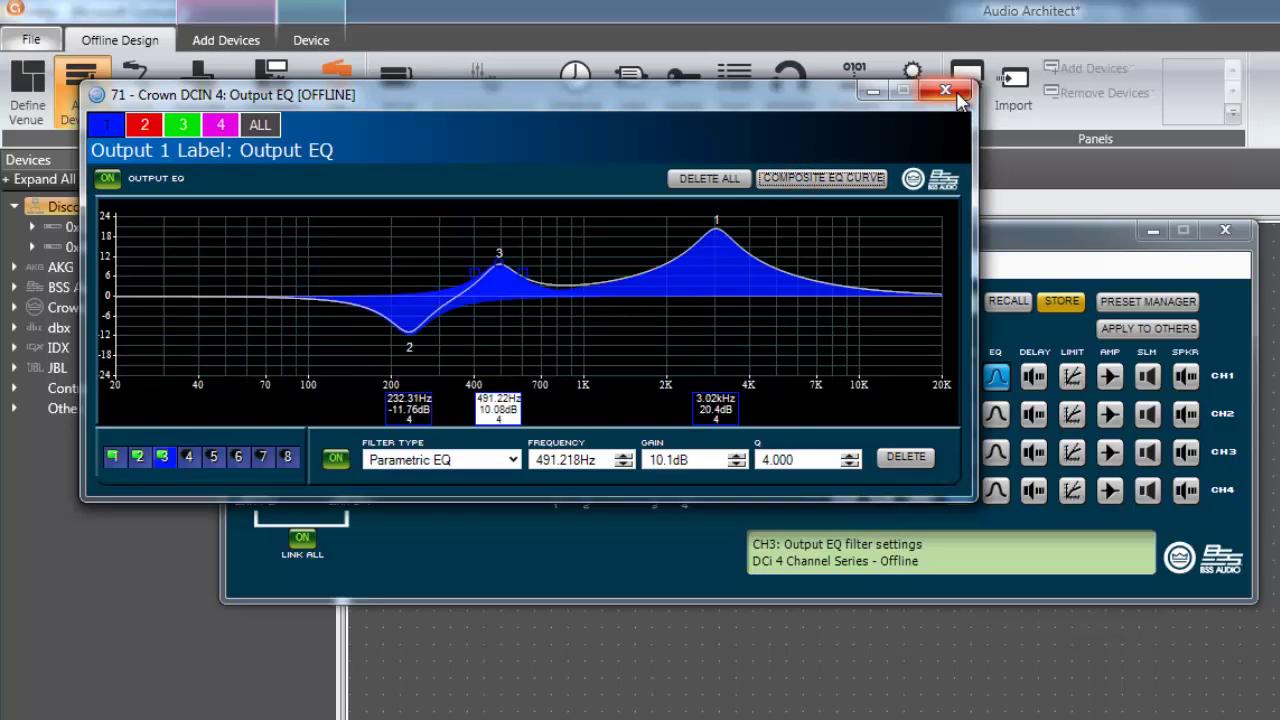
pyautogui.click(955, 97)
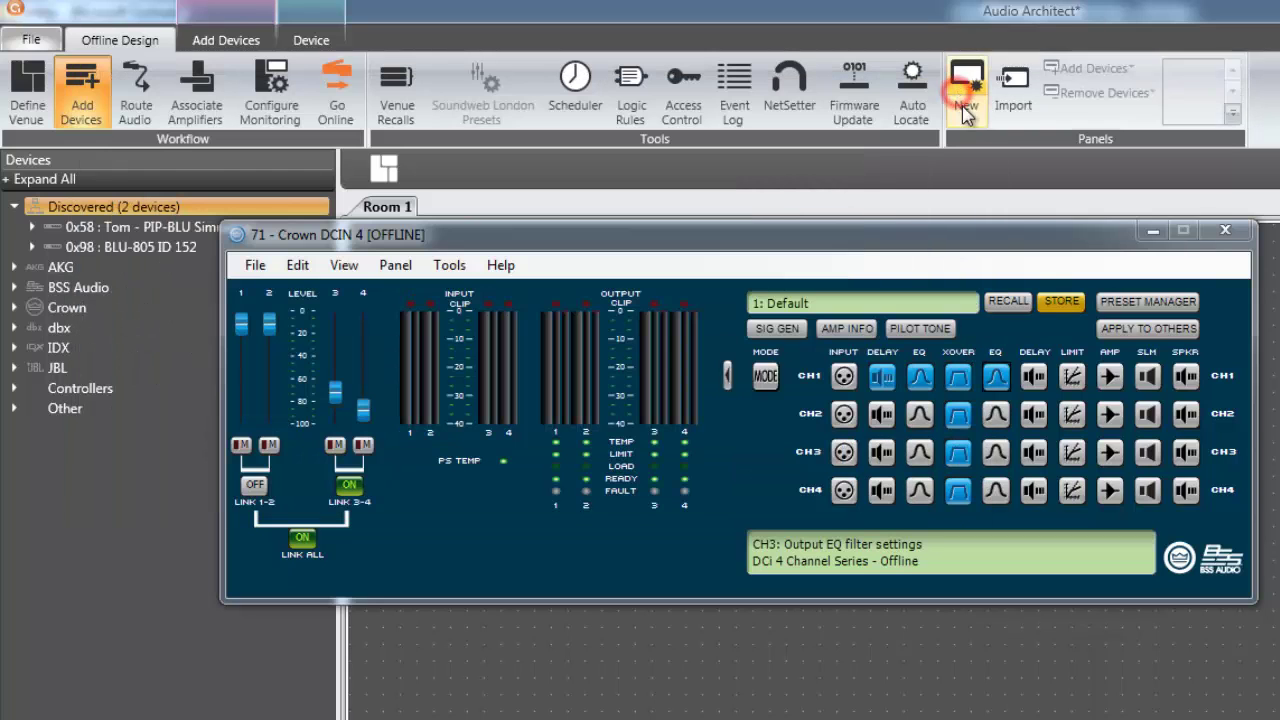
# Set output 1's Driver Delay to about 0.056 s (62.8 ft)
pyautogui.click(1033, 378)
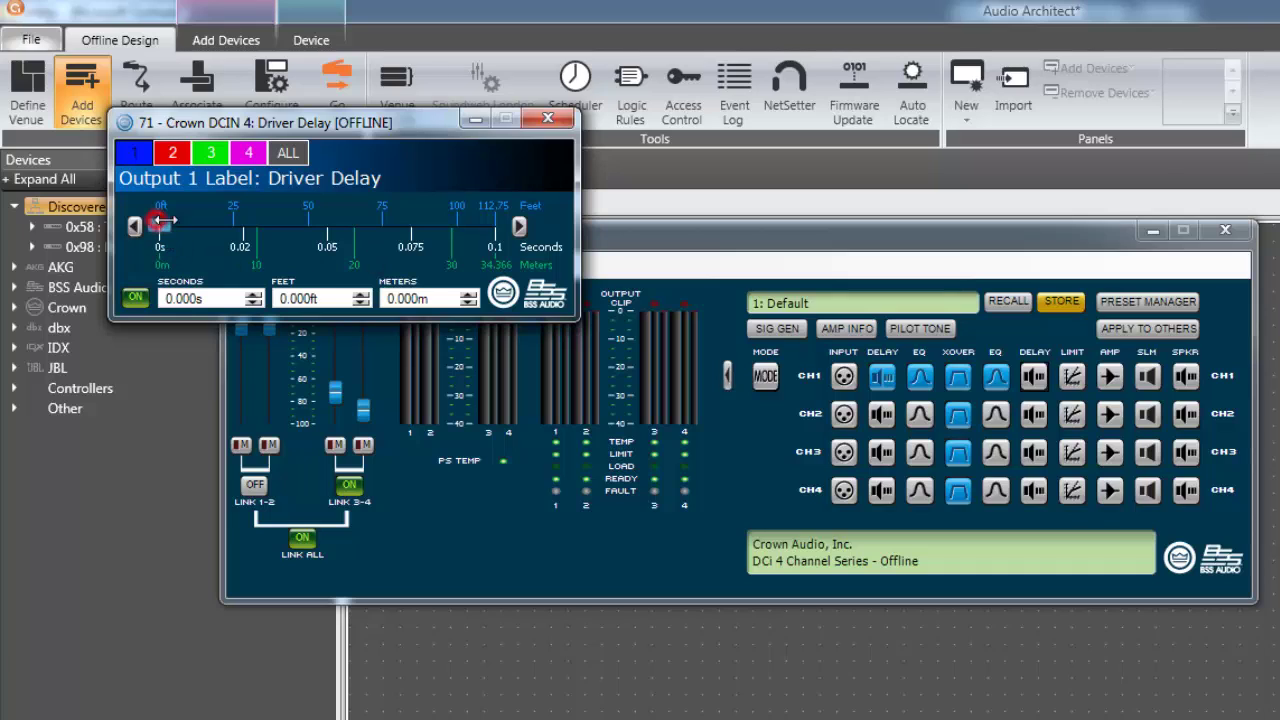
pyautogui.moveTo(163, 229)
pyautogui.mouseDown()
pyautogui.moveTo(364, 229)
pyautogui.moveTo(342, 231)
pyautogui.mouseUp()
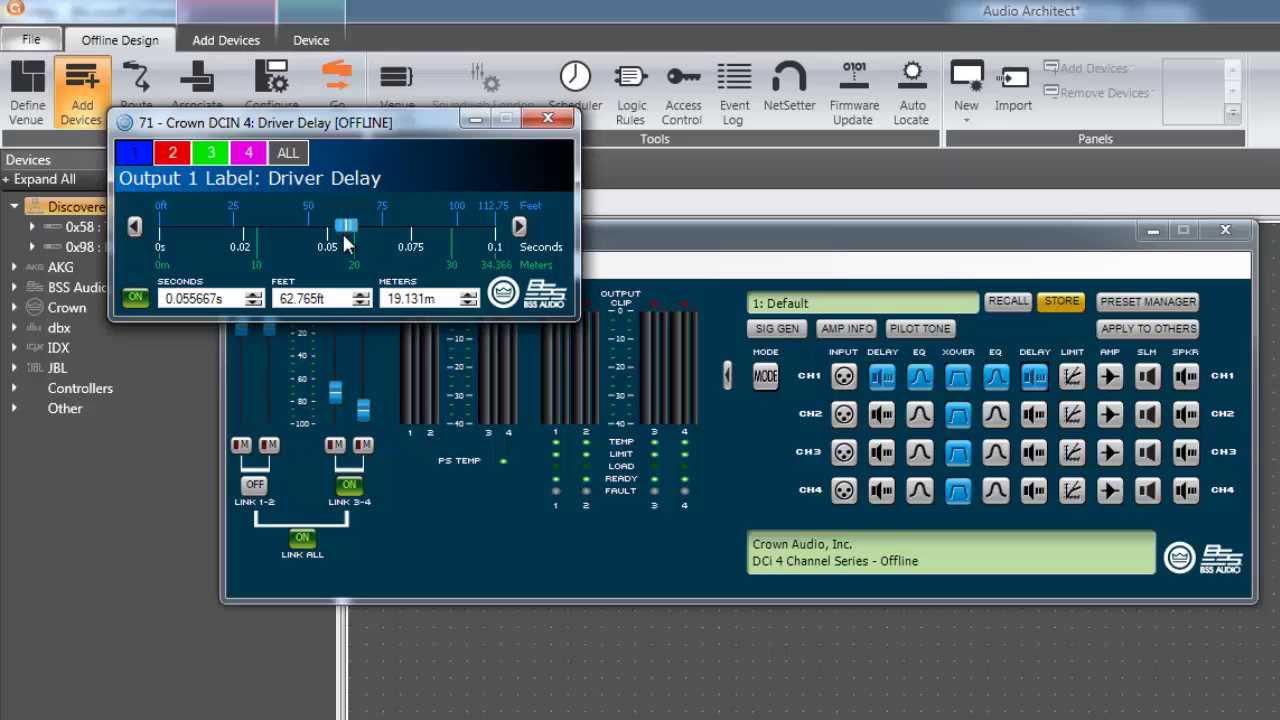
pyautogui.click(548, 122)
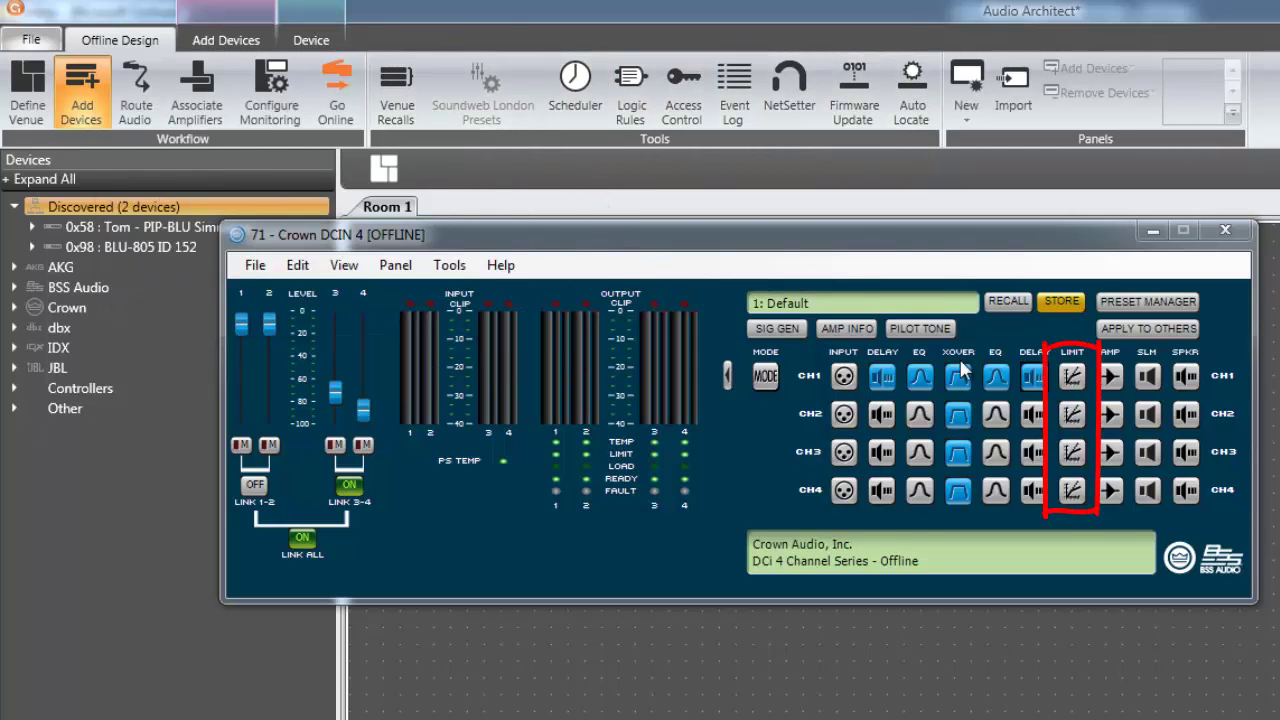
pyautogui.click(1065, 370)
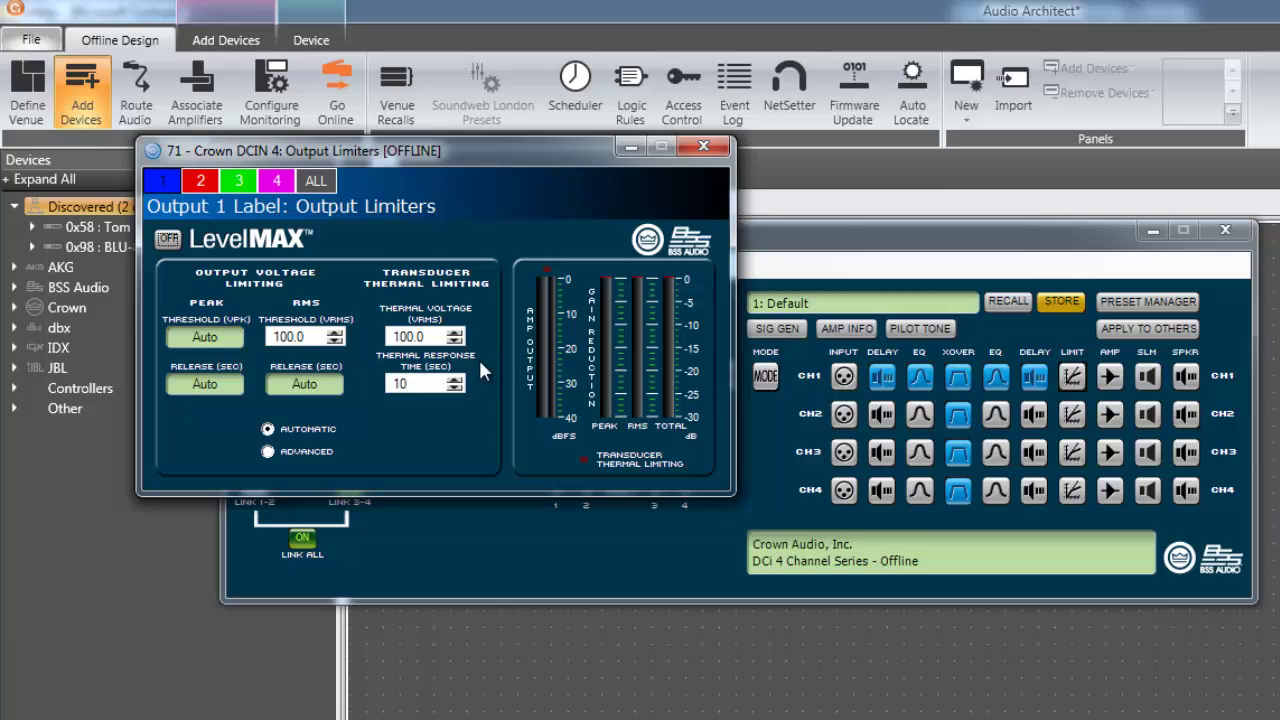
pyautogui.click(268, 451)
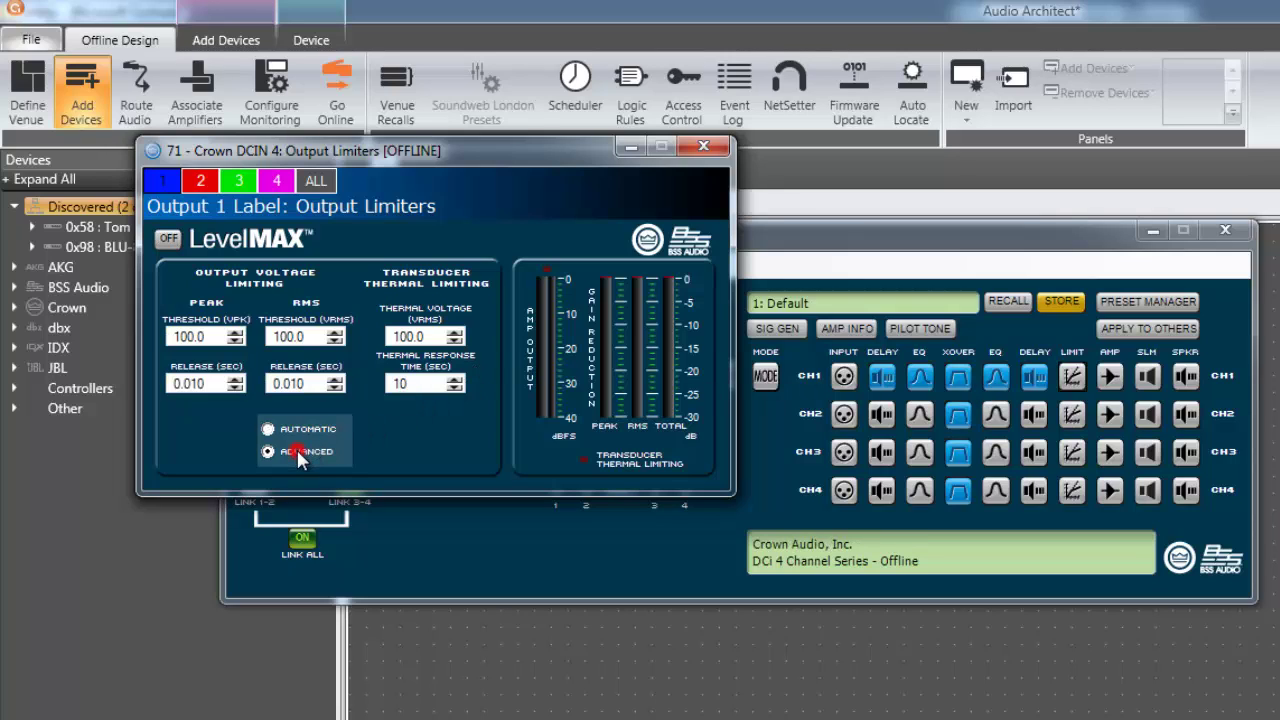
pyautogui.click(302, 428)
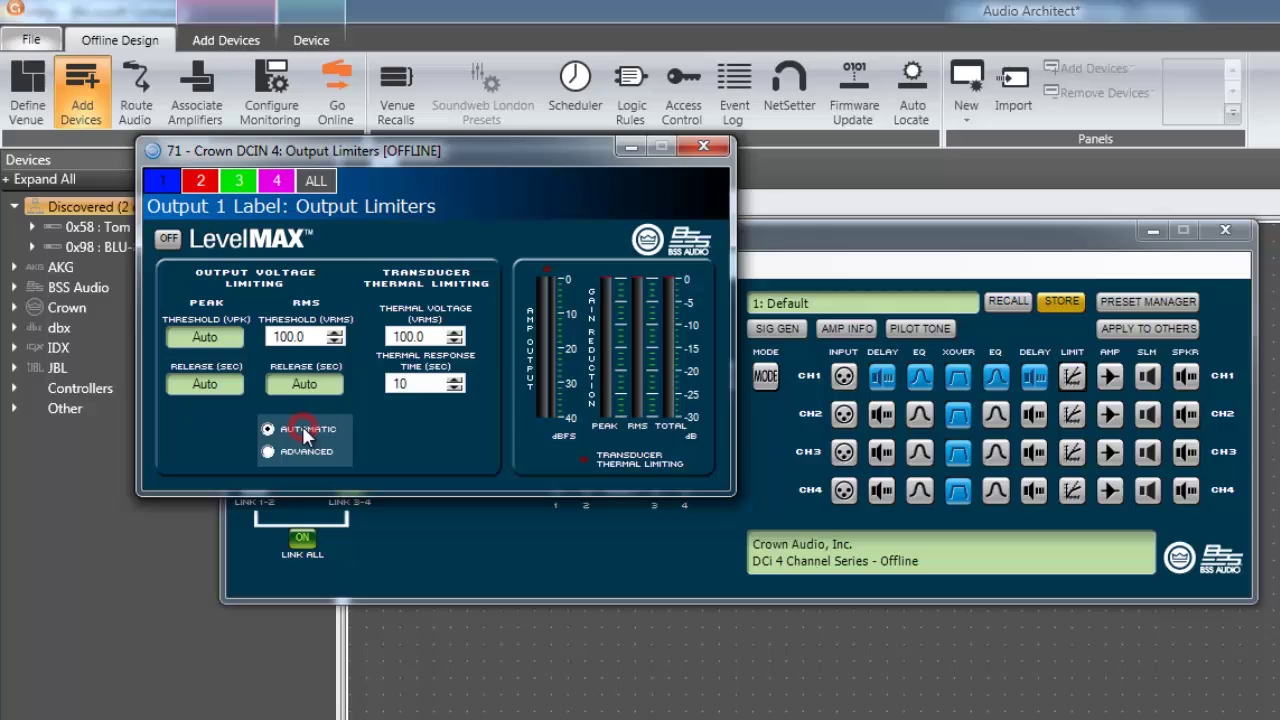
pyautogui.click(714, 148)
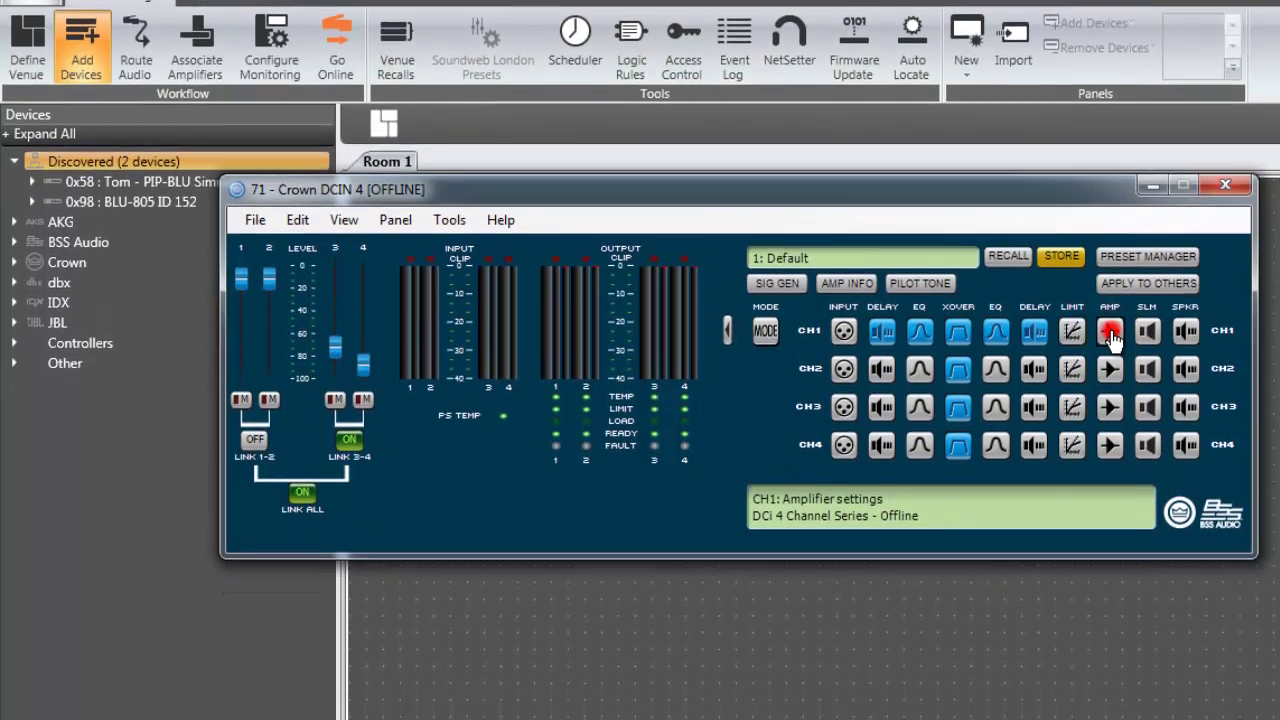
pyautogui.click(1111, 378)
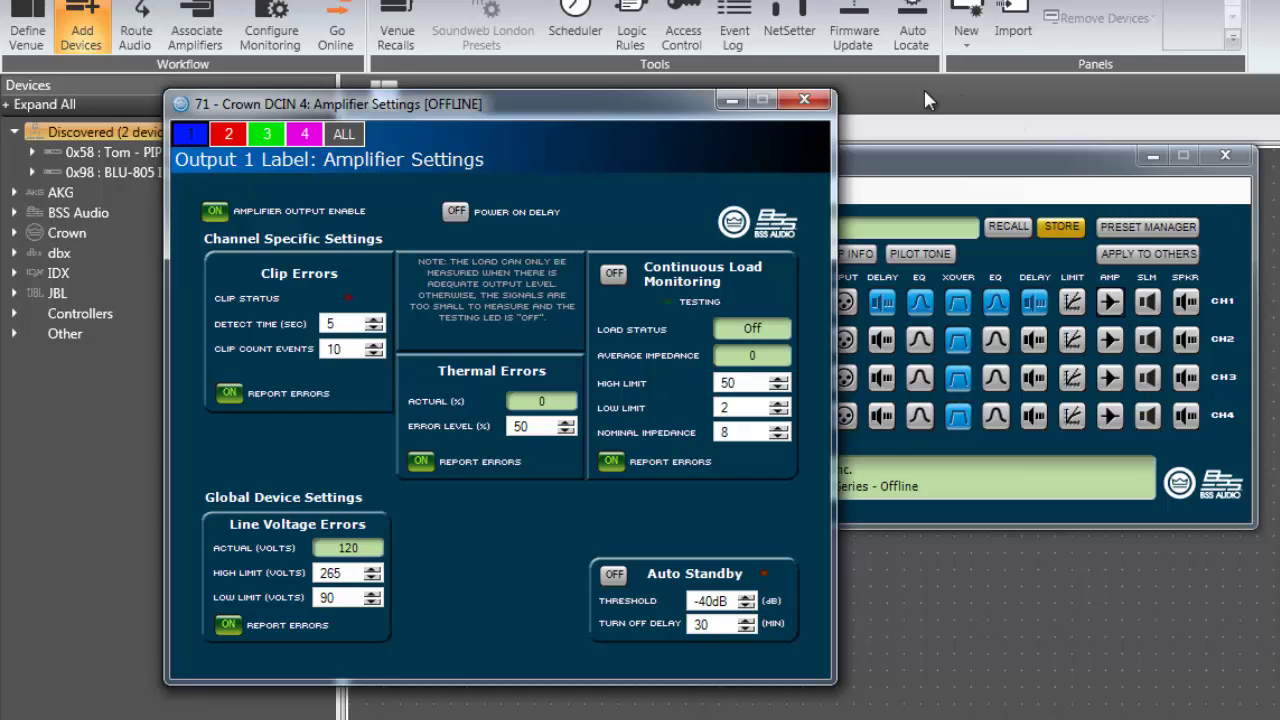
pyautogui.click(804, 100)
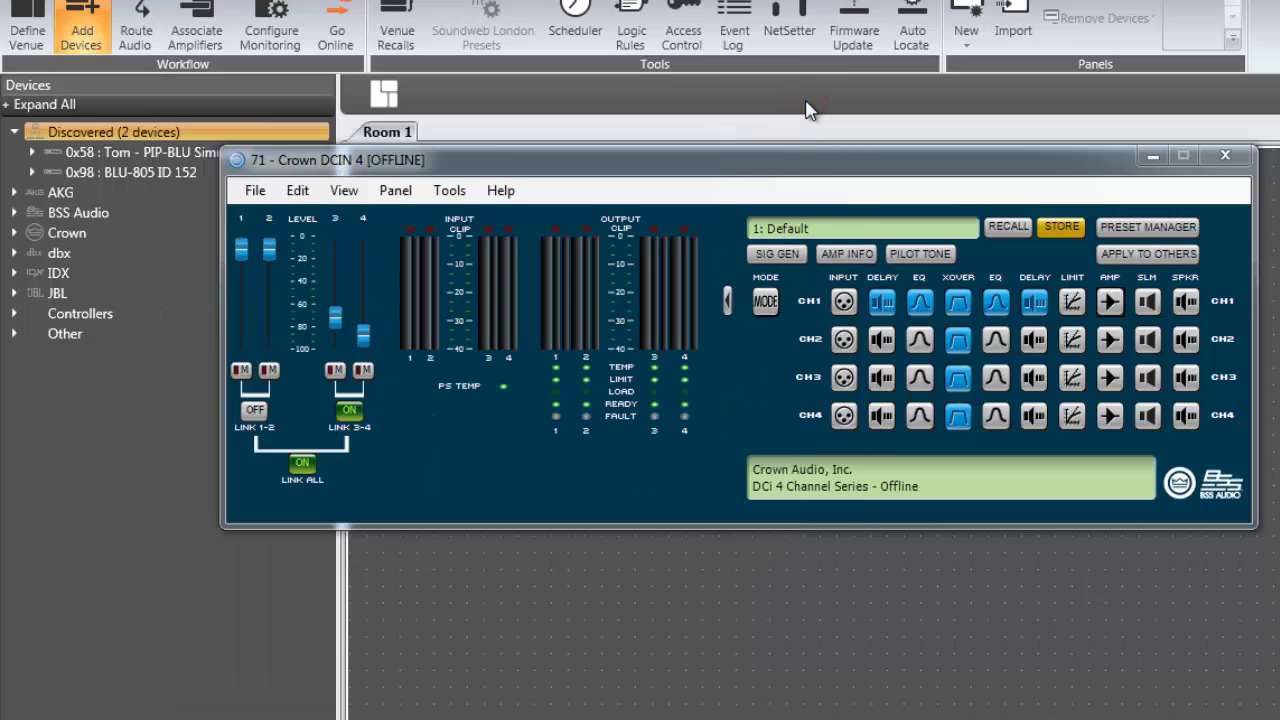
pyautogui.click(1148, 302)
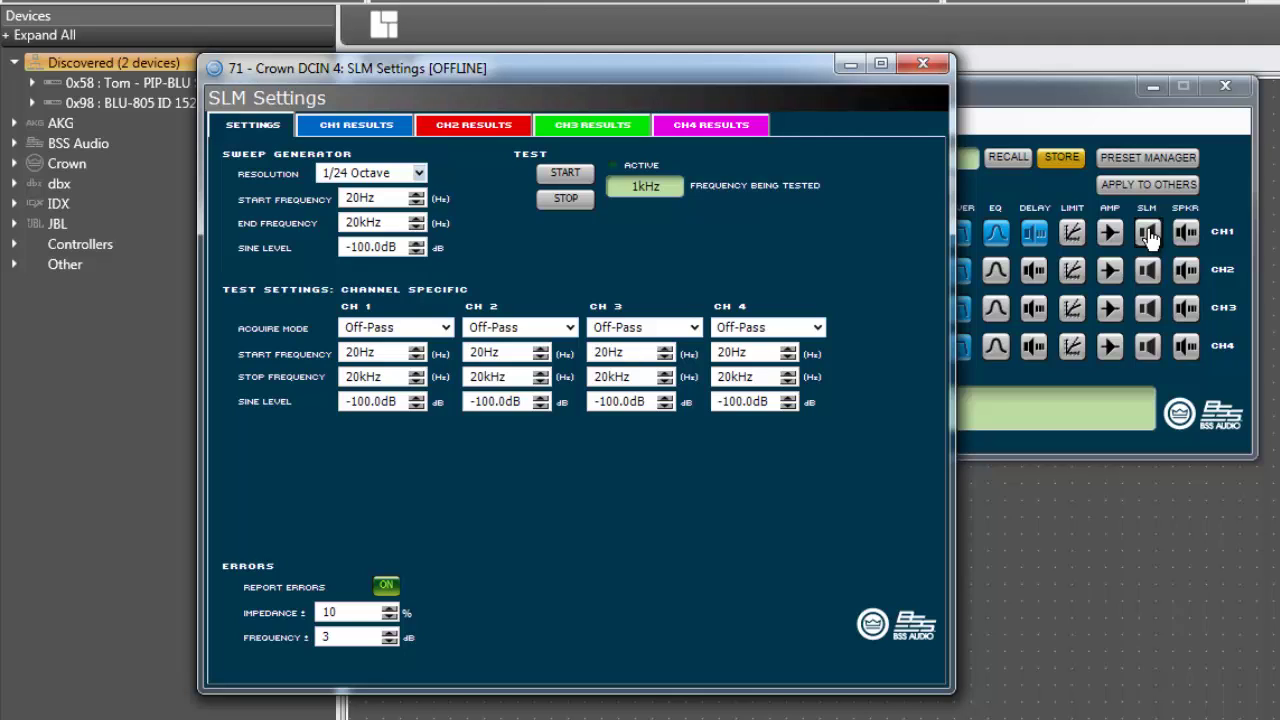
pyautogui.click(378, 127)
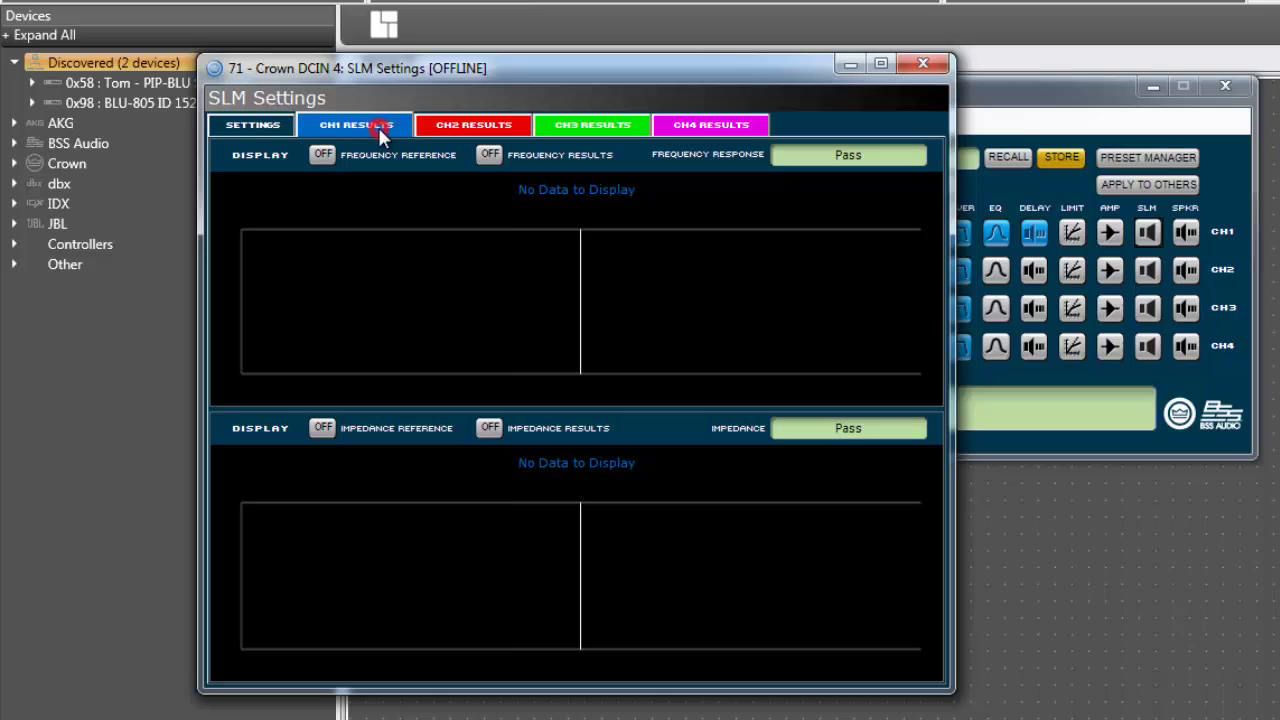
pyautogui.click(923, 63)
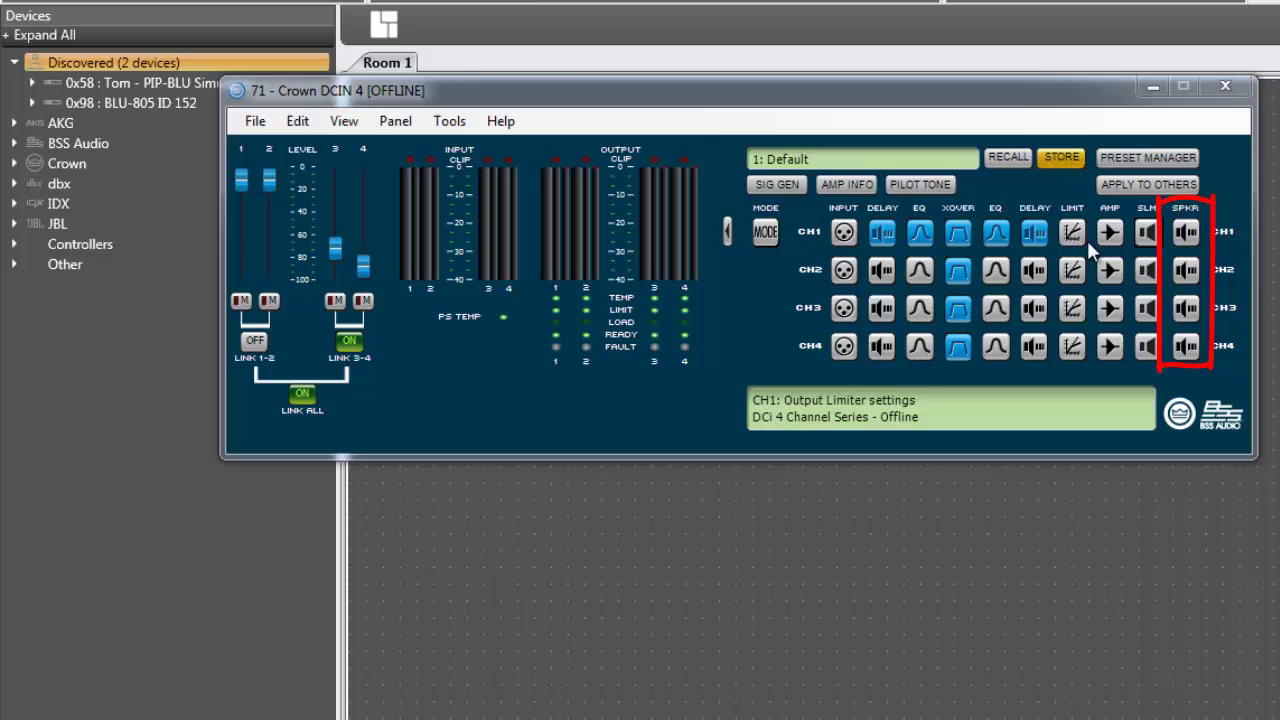
# Store channel 1's speaker tuning as a preset named Crown
pyautogui.click(1184, 234)
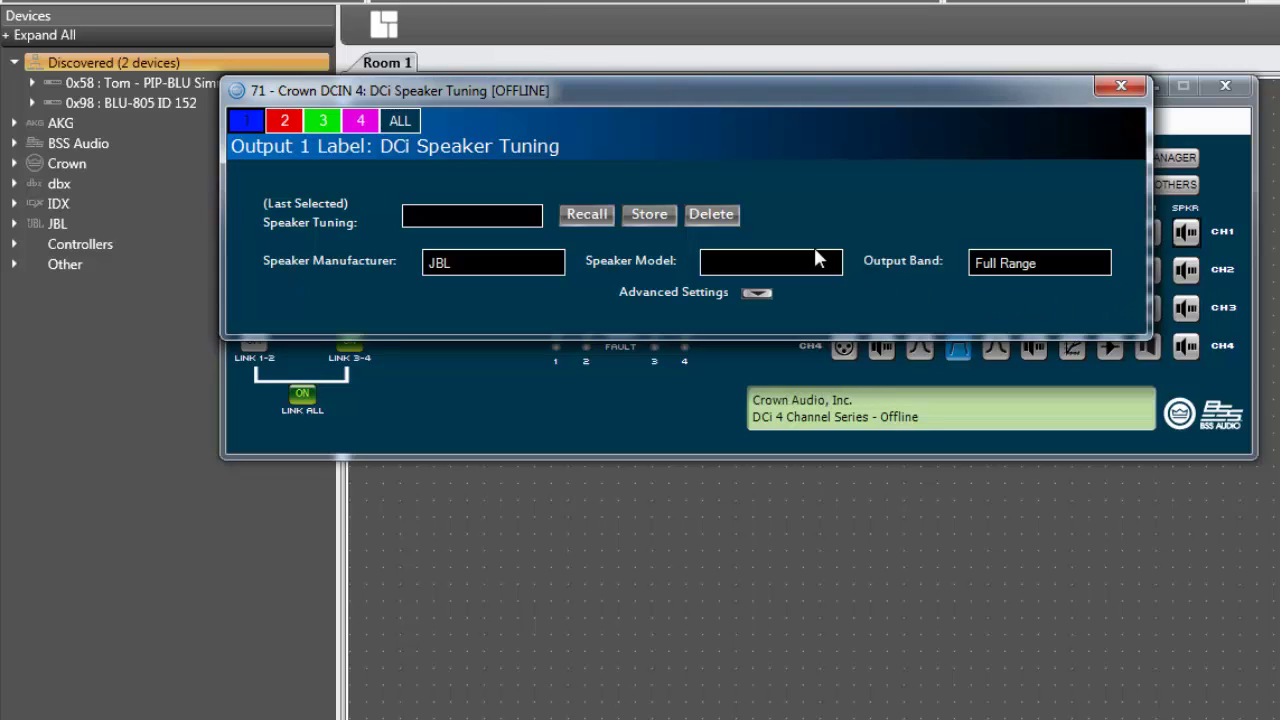
pyautogui.click(648, 216)
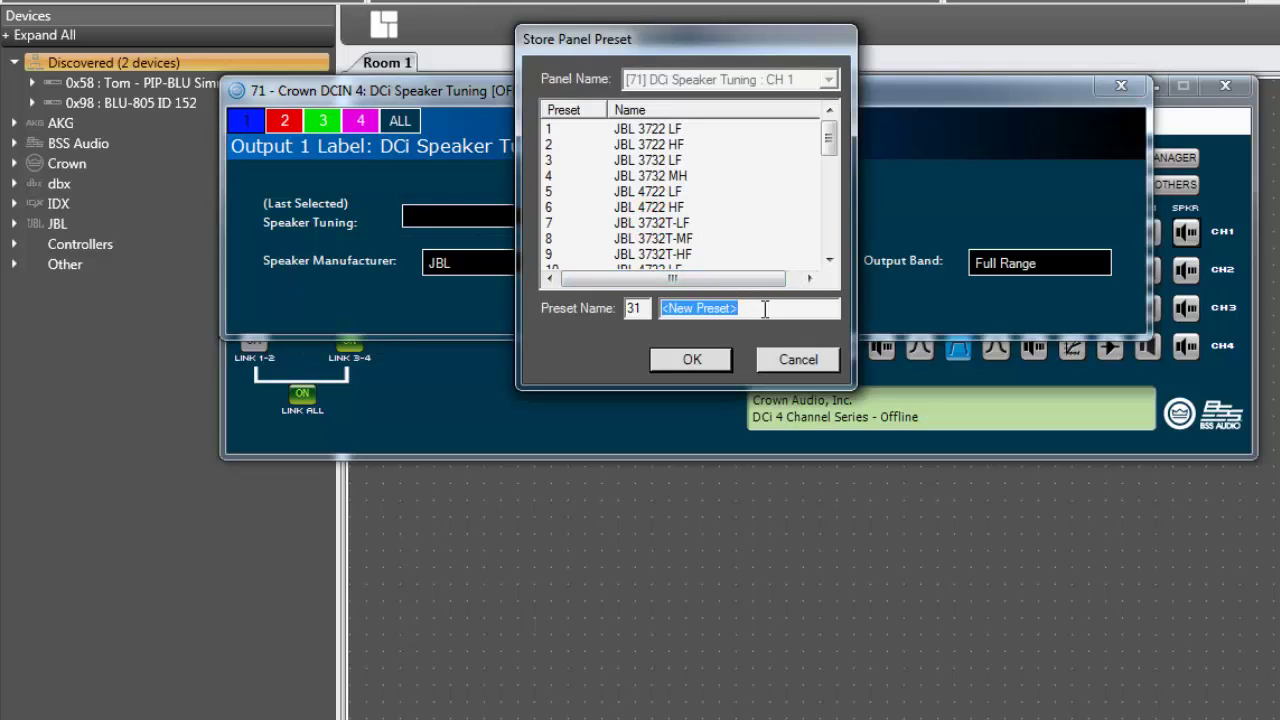
pyautogui.write('Cr')
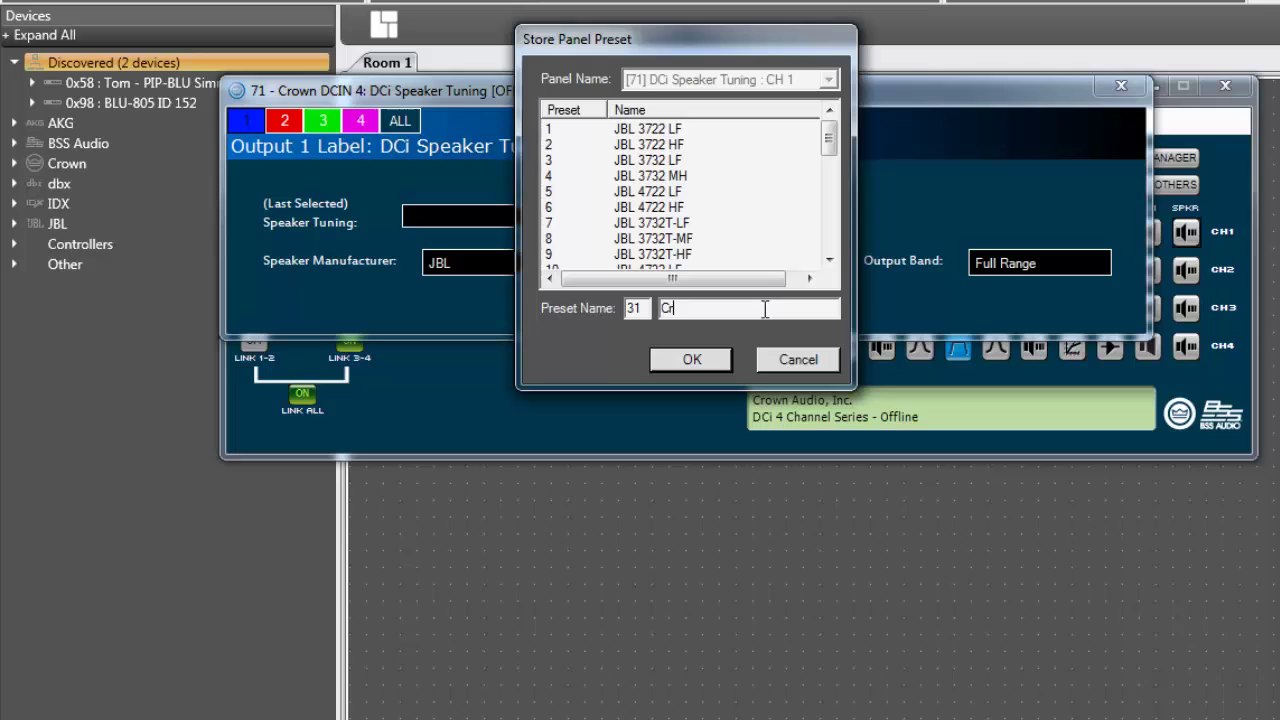
pyautogui.write('own')
pyautogui.click(704, 362)
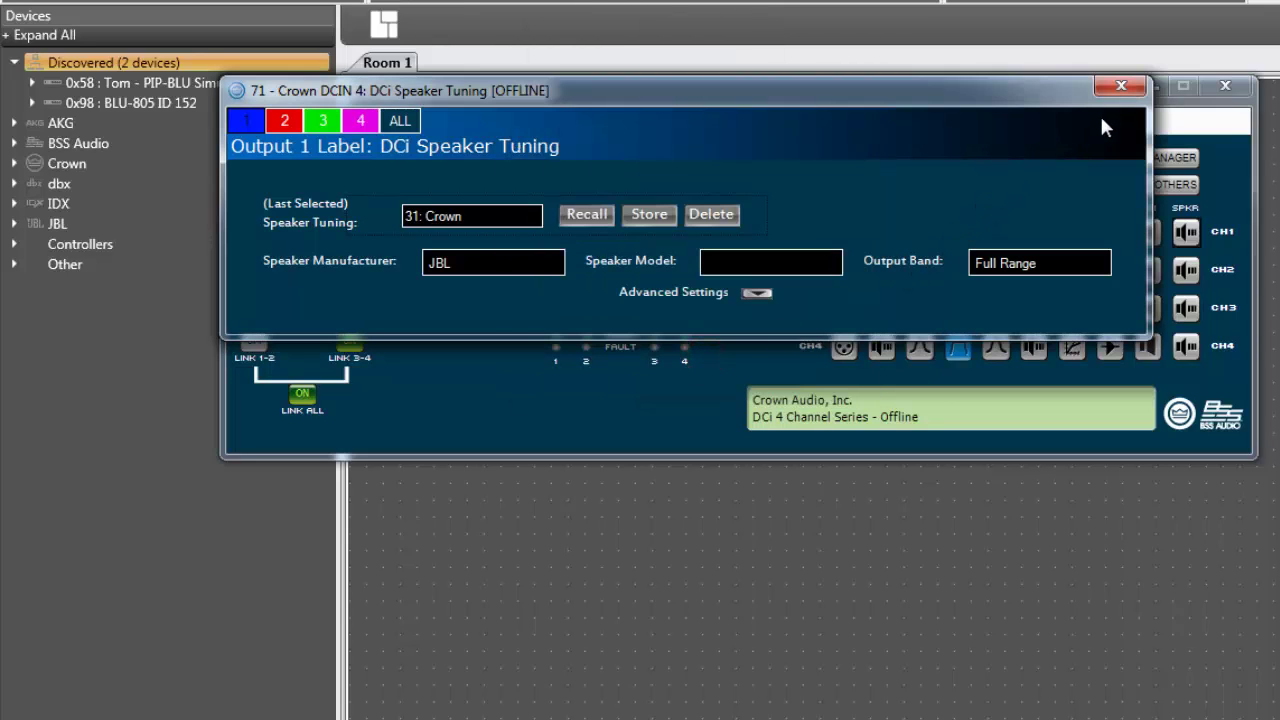
pyautogui.click(1121, 86)
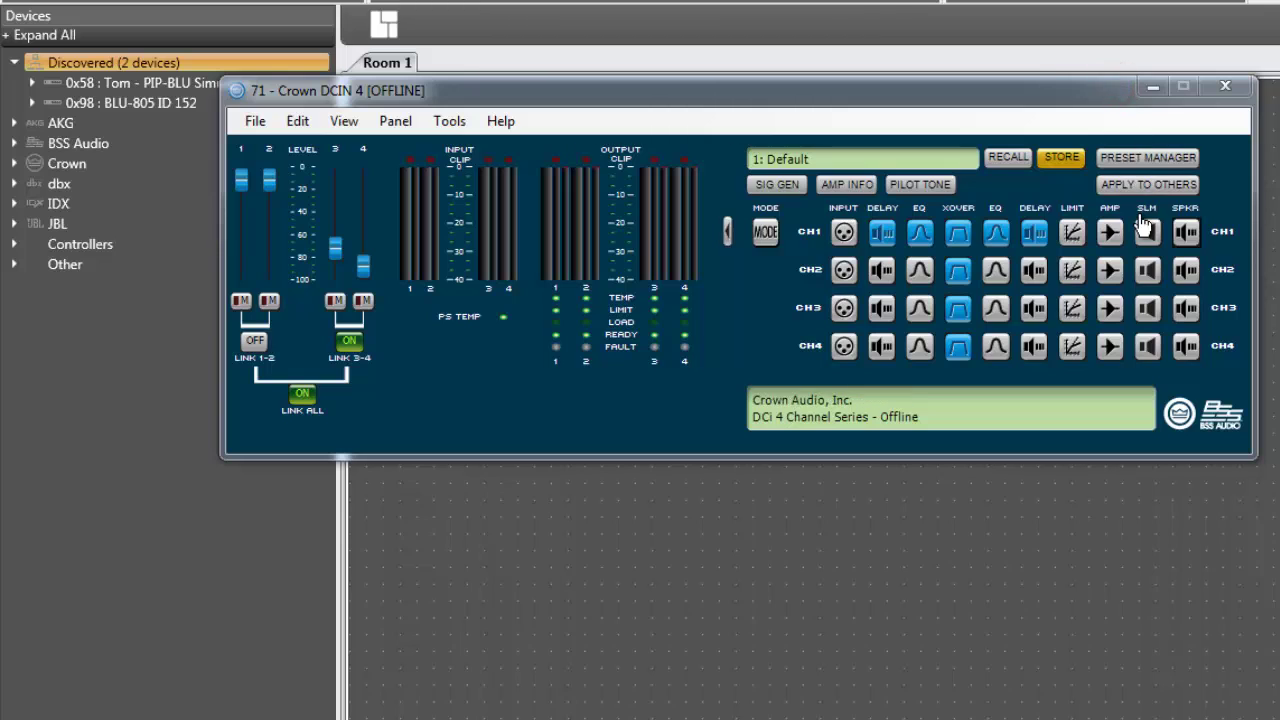
# Recall the 31: Crown speaker tuning onto channel 4
pyautogui.click(1193, 350)
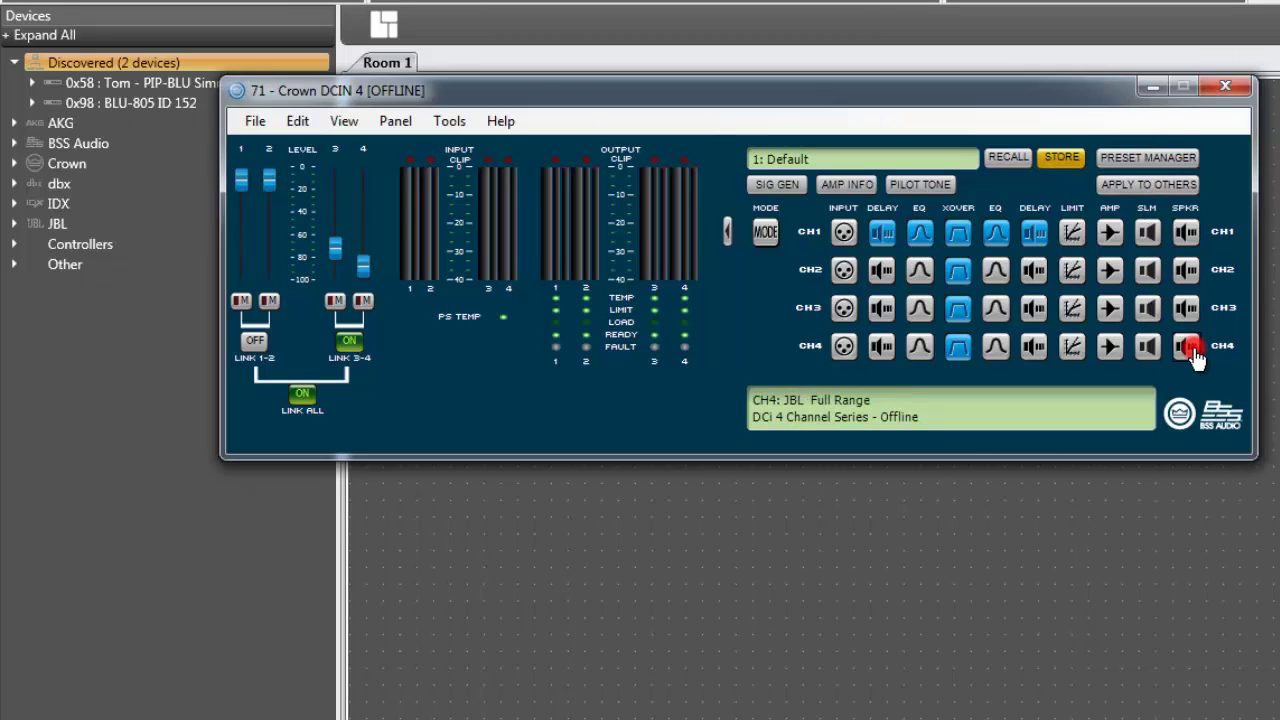
pyautogui.click(617, 242)
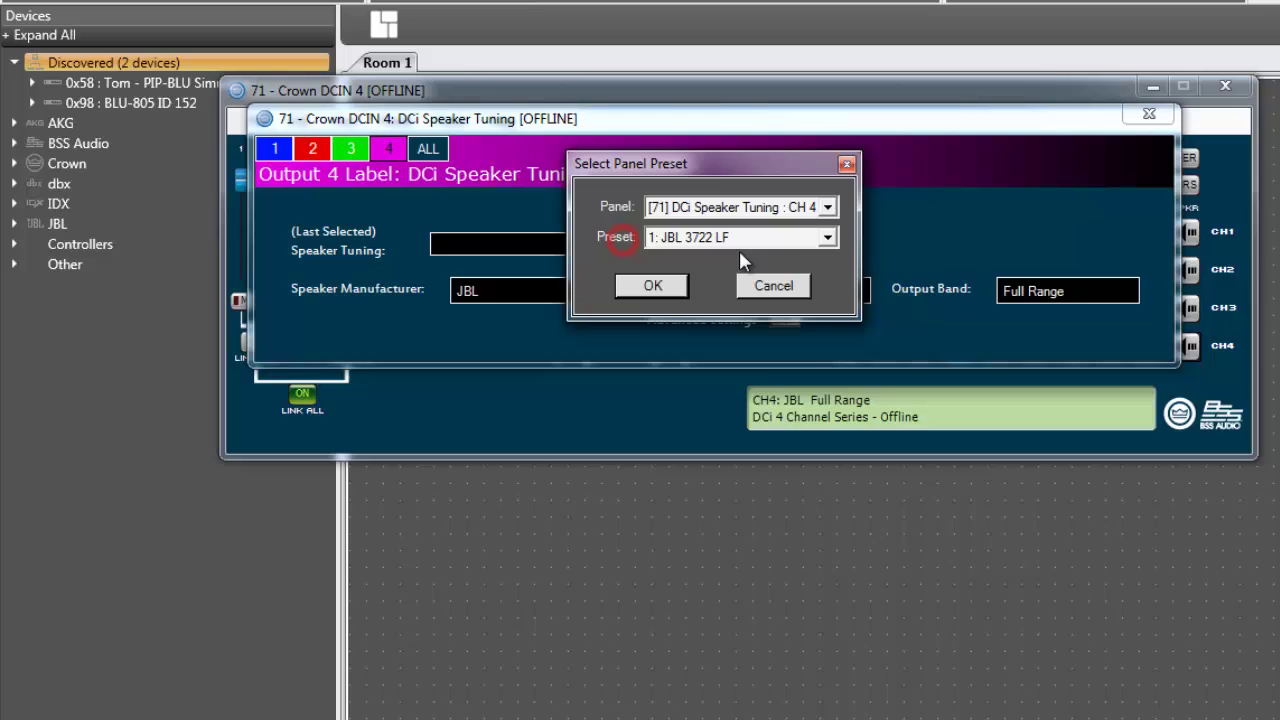
pyautogui.click(828, 237)
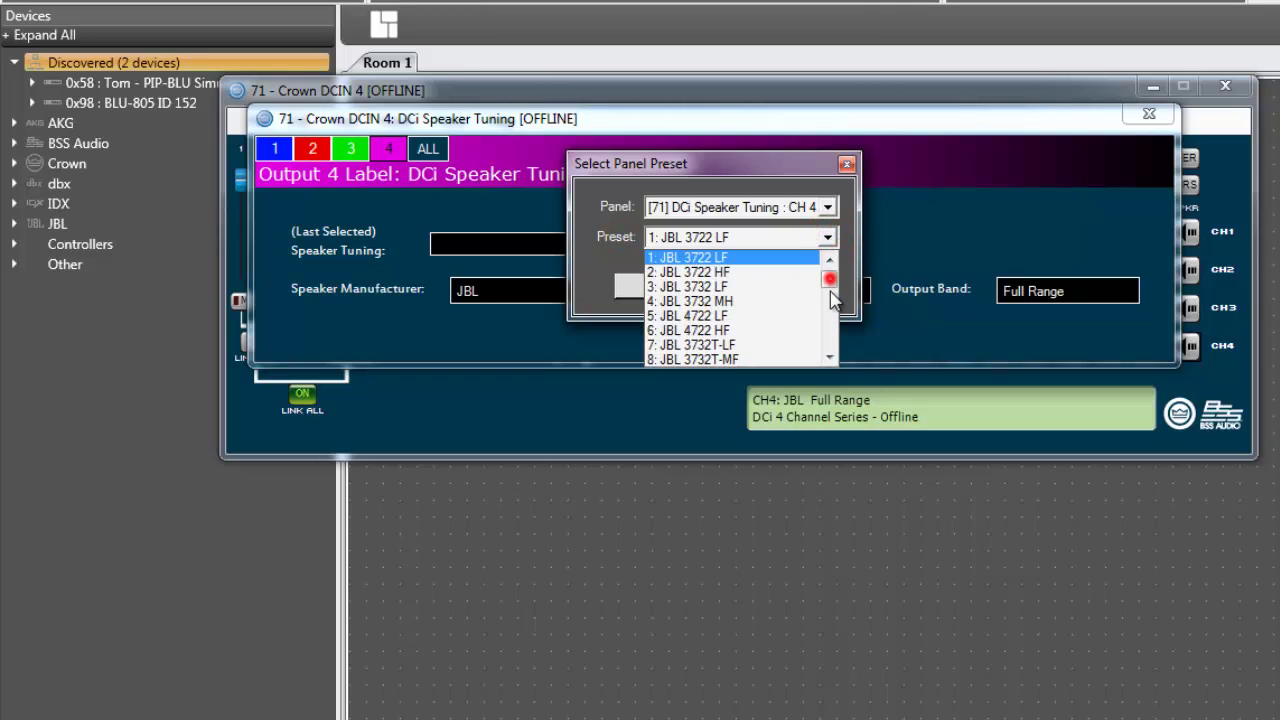
pyautogui.moveTo(829, 279); pyautogui.dragTo(830, 345)
pyautogui.click(756, 352)
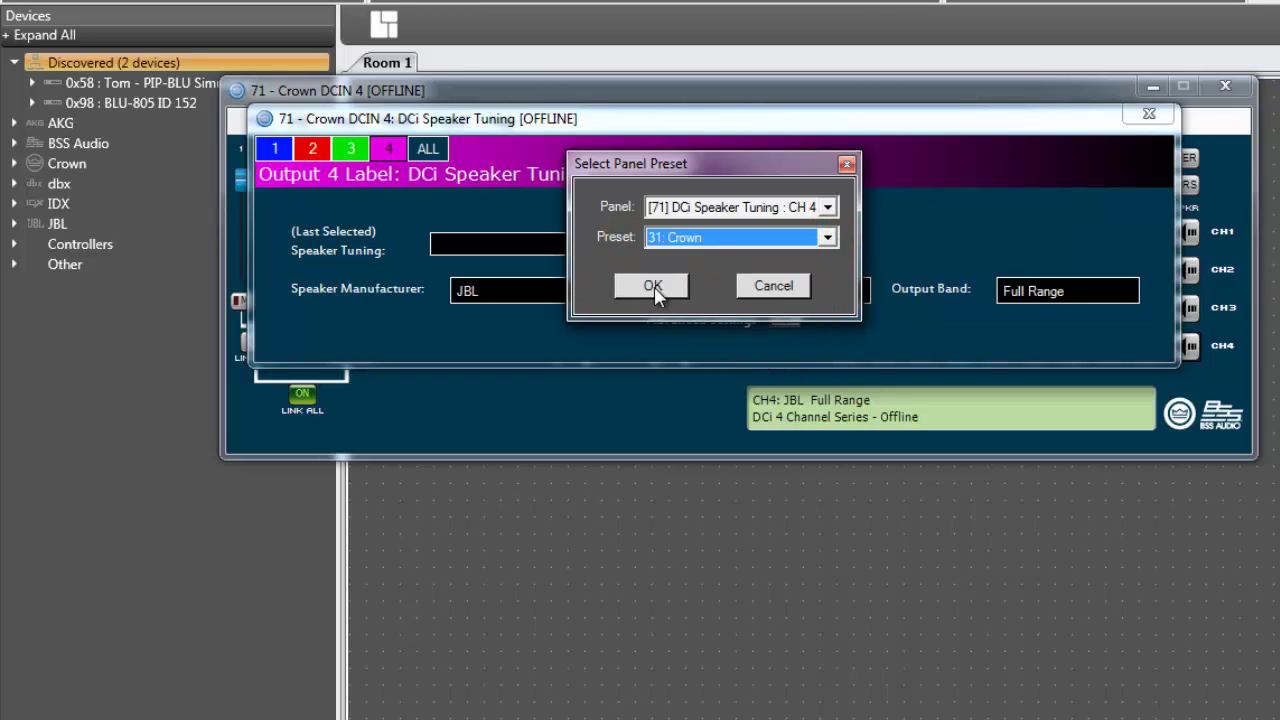
pyautogui.click(653, 287)
pyautogui.click(1149, 117)
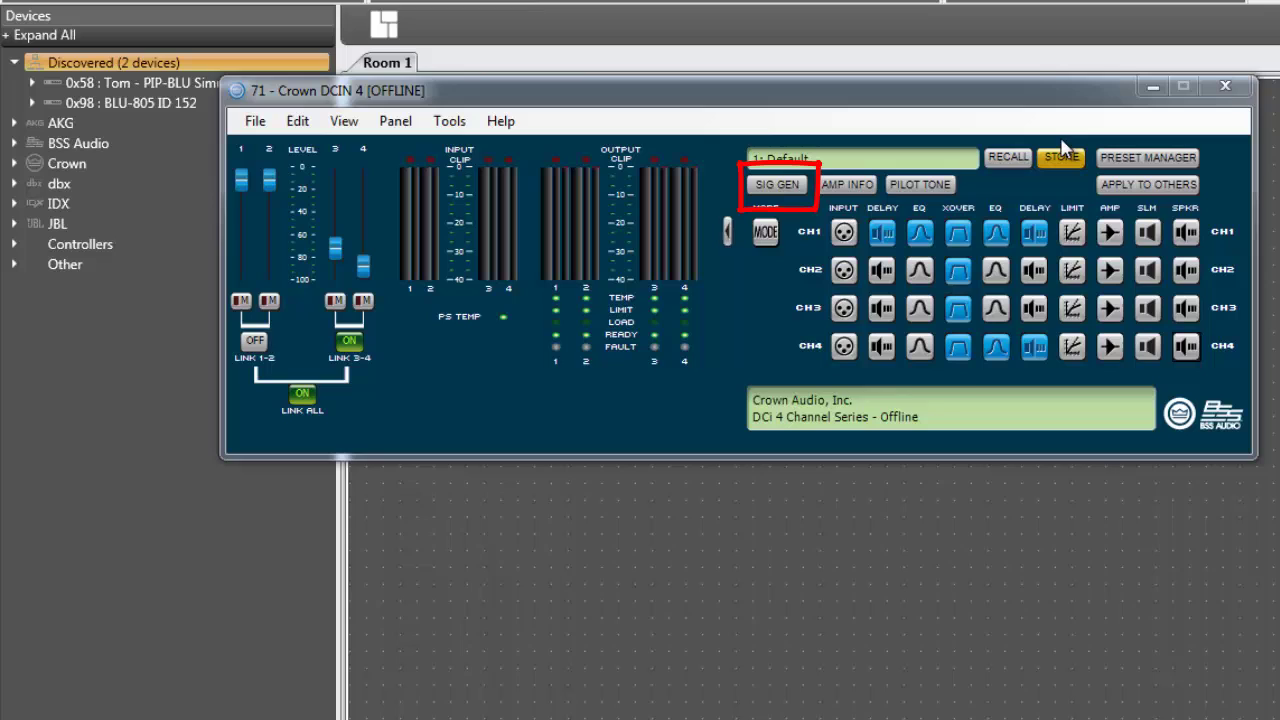
# Set the signal generator Master fader to -57 dB and the Channels fader to -75.5 dB
pyautogui.click(777, 184)
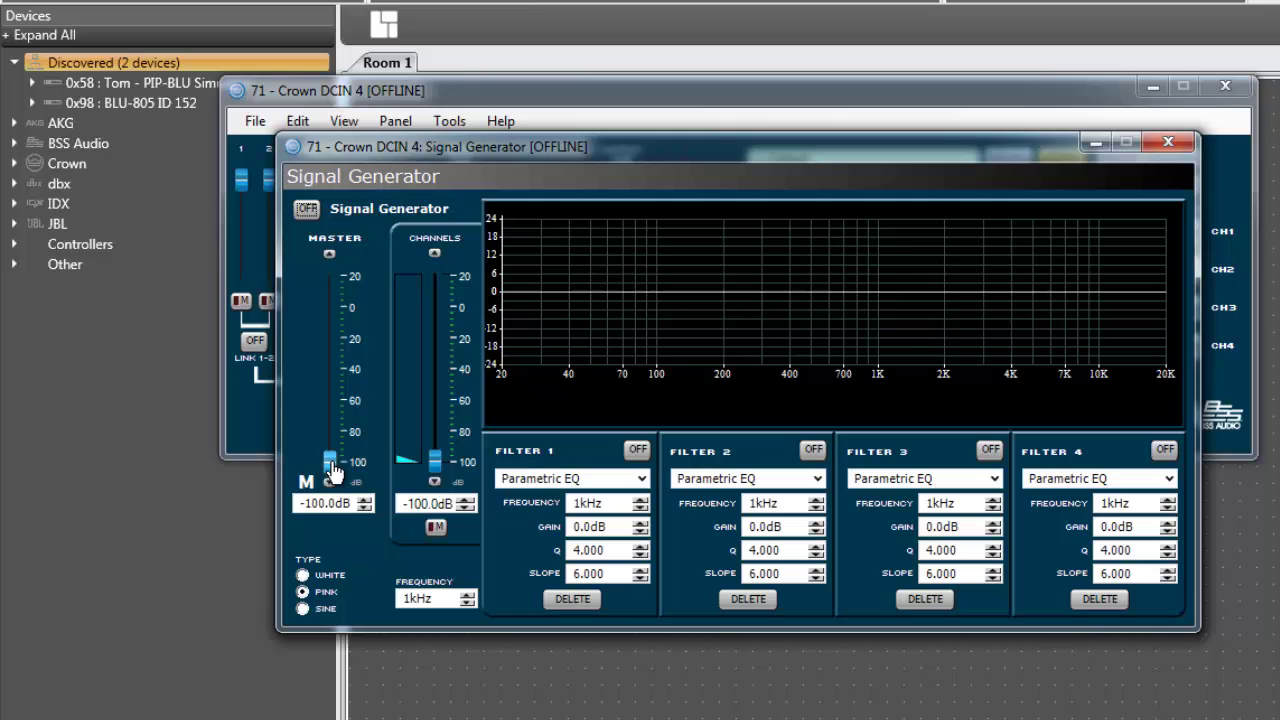
pyautogui.moveTo(329, 462); pyautogui.dragTo(329, 396)
pyautogui.moveTo(435, 462); pyautogui.dragTo(435, 424)
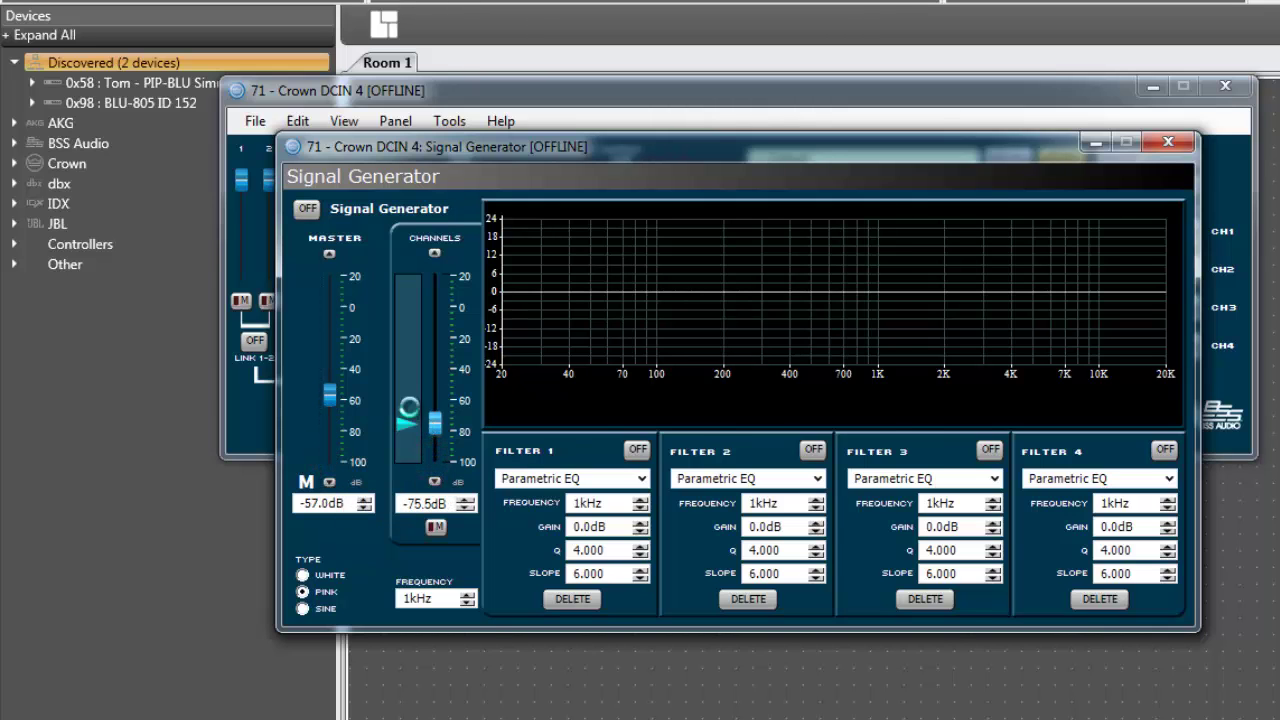
pyautogui.click(967, 157)
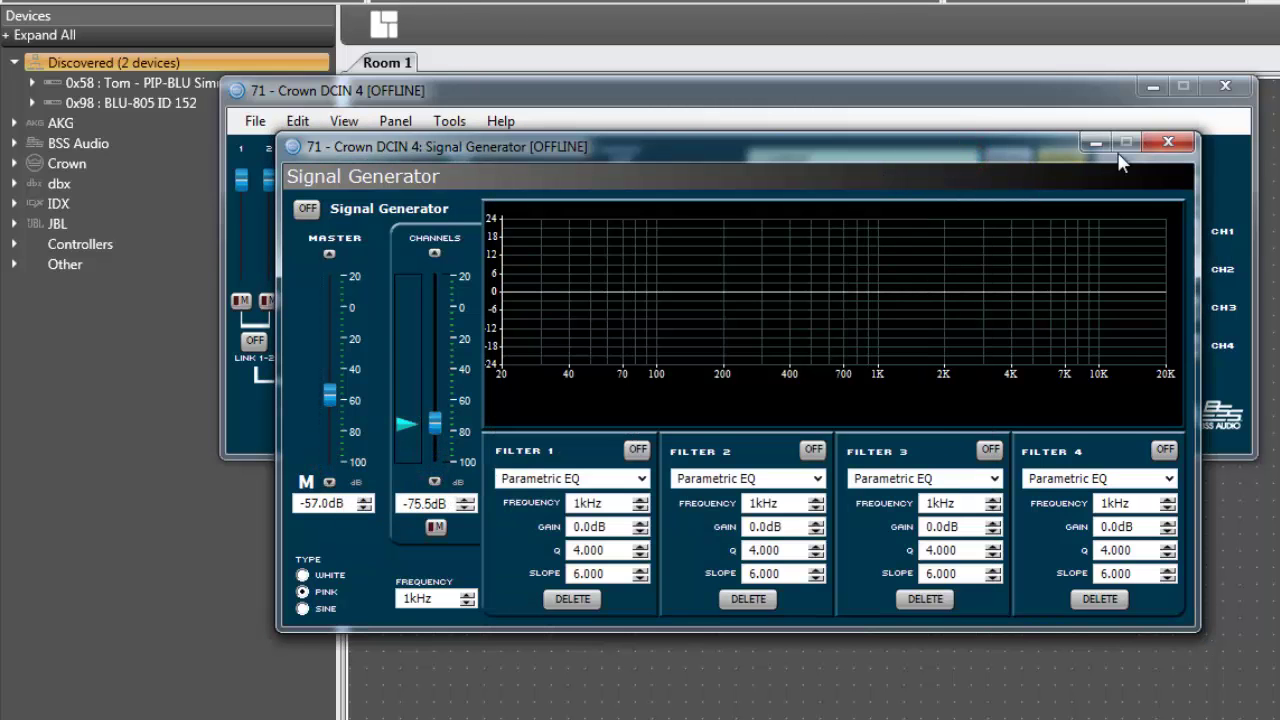
pyautogui.click(1167, 143)
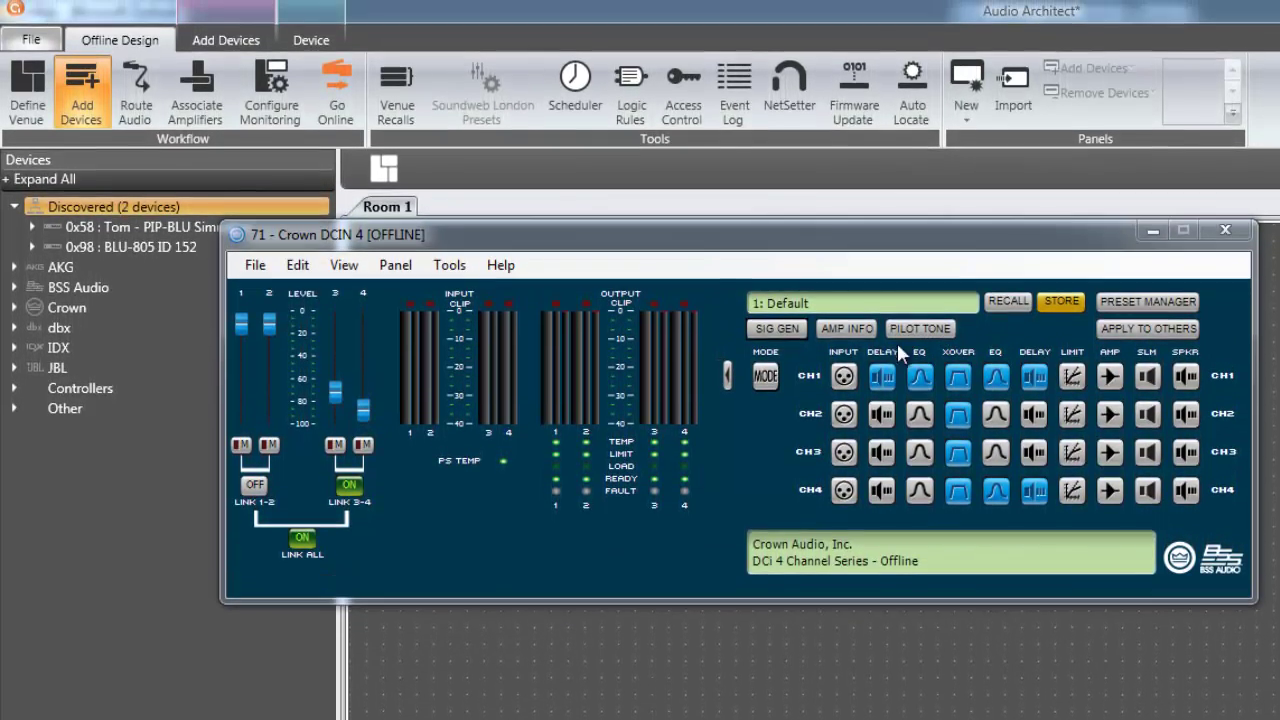
pyautogui.click(843, 330)
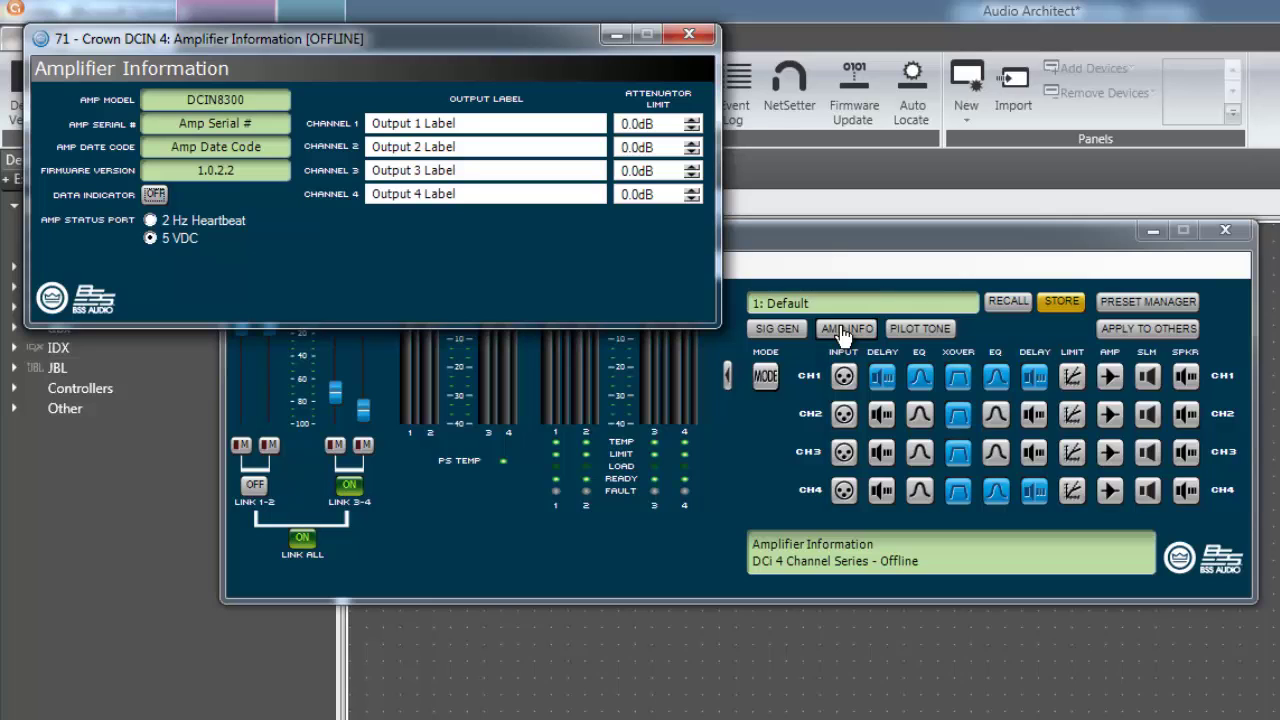
pyautogui.click(689, 35)
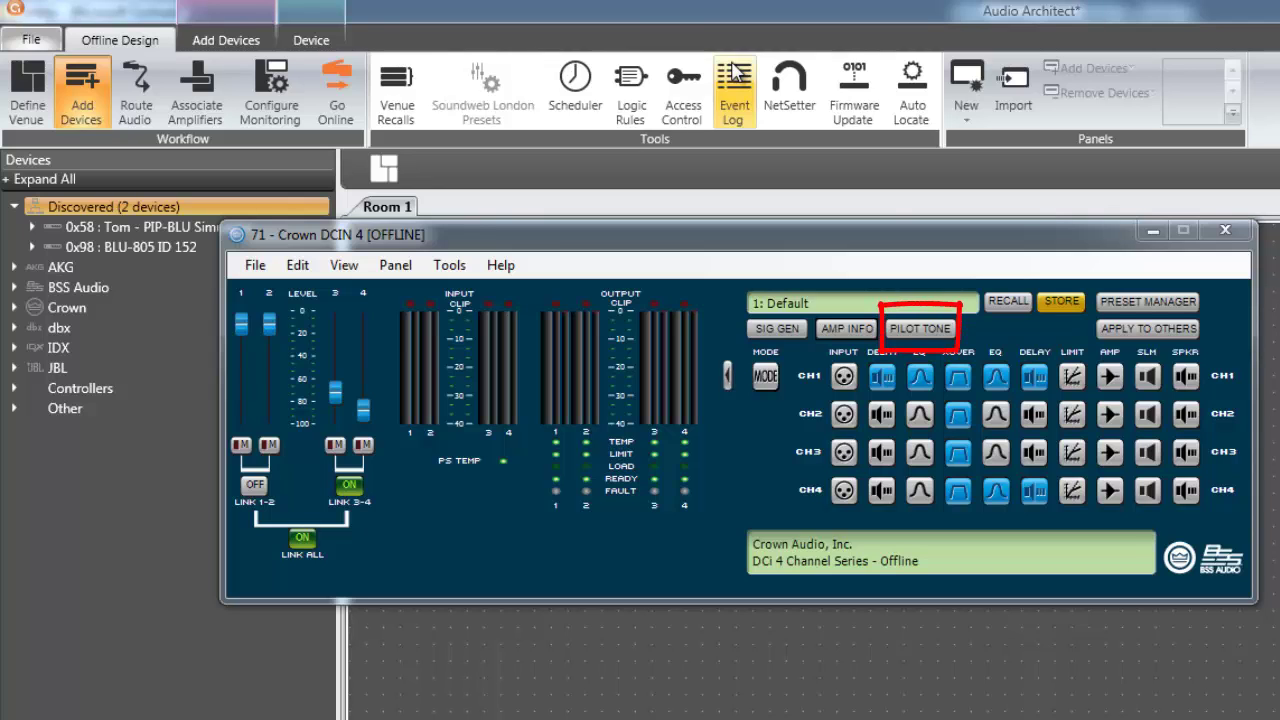
# Quick-start the pilot tone detector (20 kHz sine, -60 dB) and disable detection on channels 1–4
pyautogui.click(928, 334)
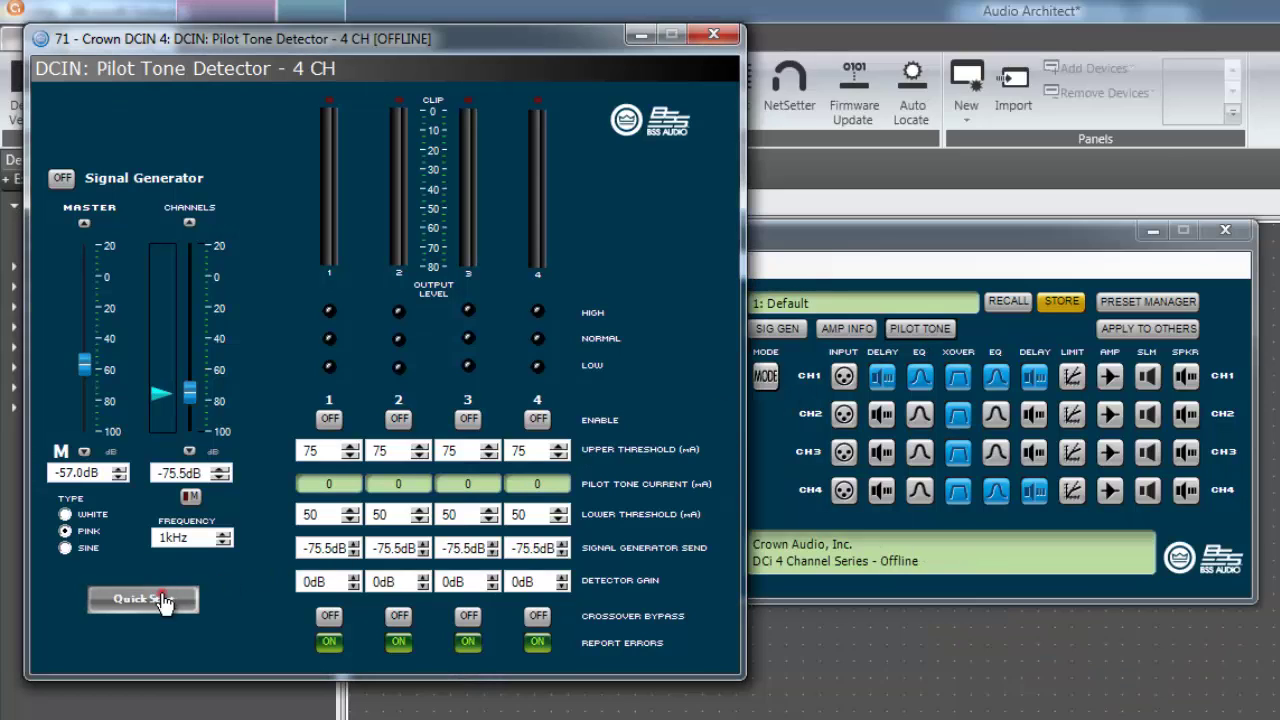
pyautogui.click(163, 599)
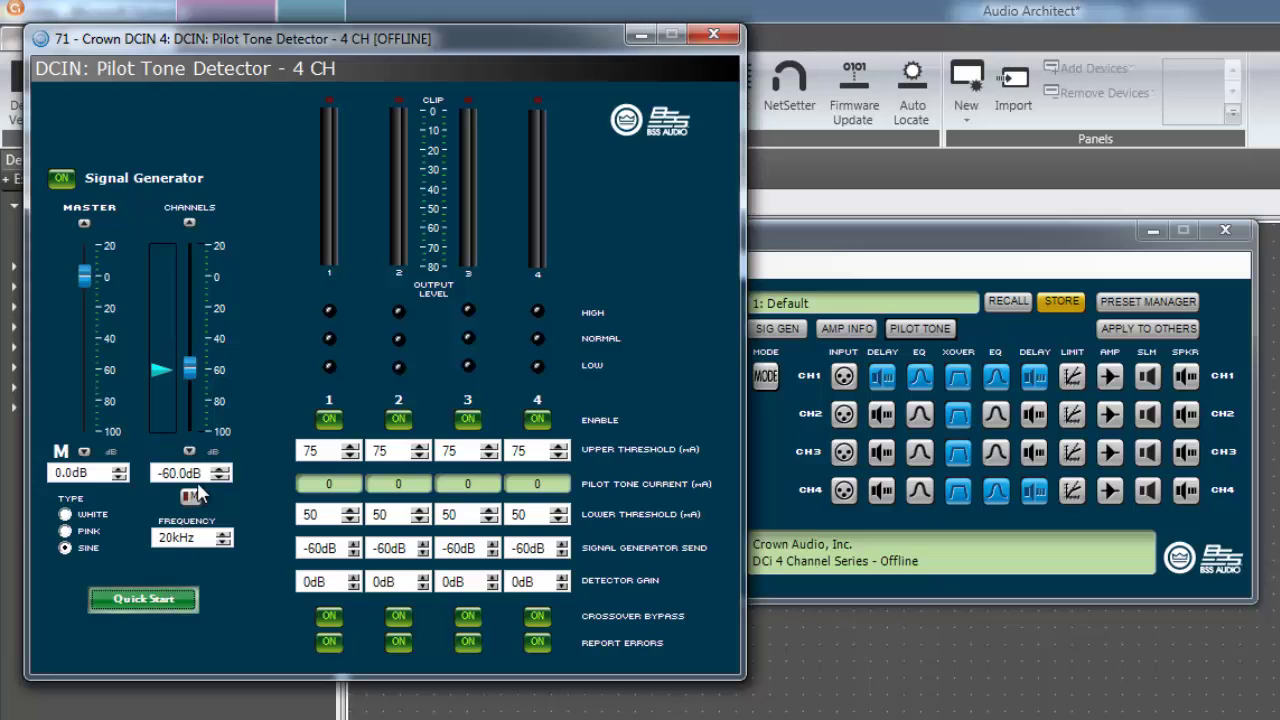
pyautogui.click(329, 419)
pyautogui.click(398, 419)
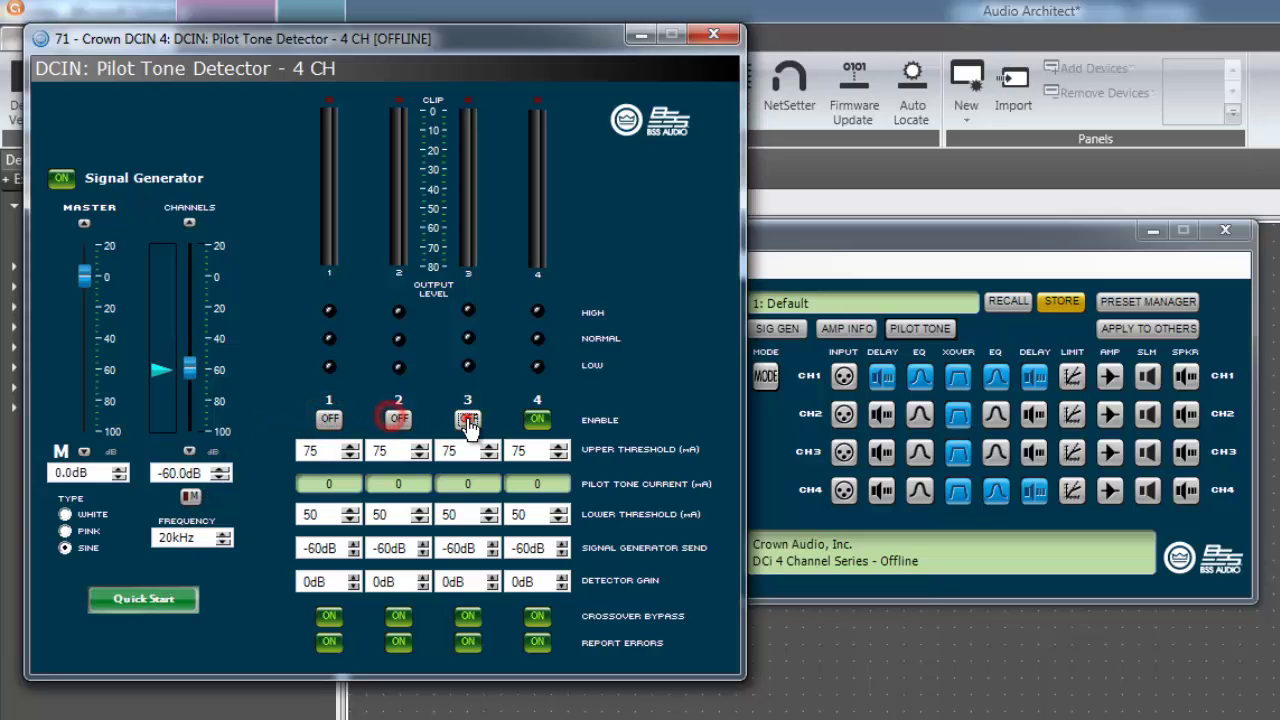
pyautogui.click(467, 419)
pyautogui.click(537, 419)
# Close the Pilot Tone Detector window to return to the Crown DCi 4 panel
pyautogui.click(715, 36)
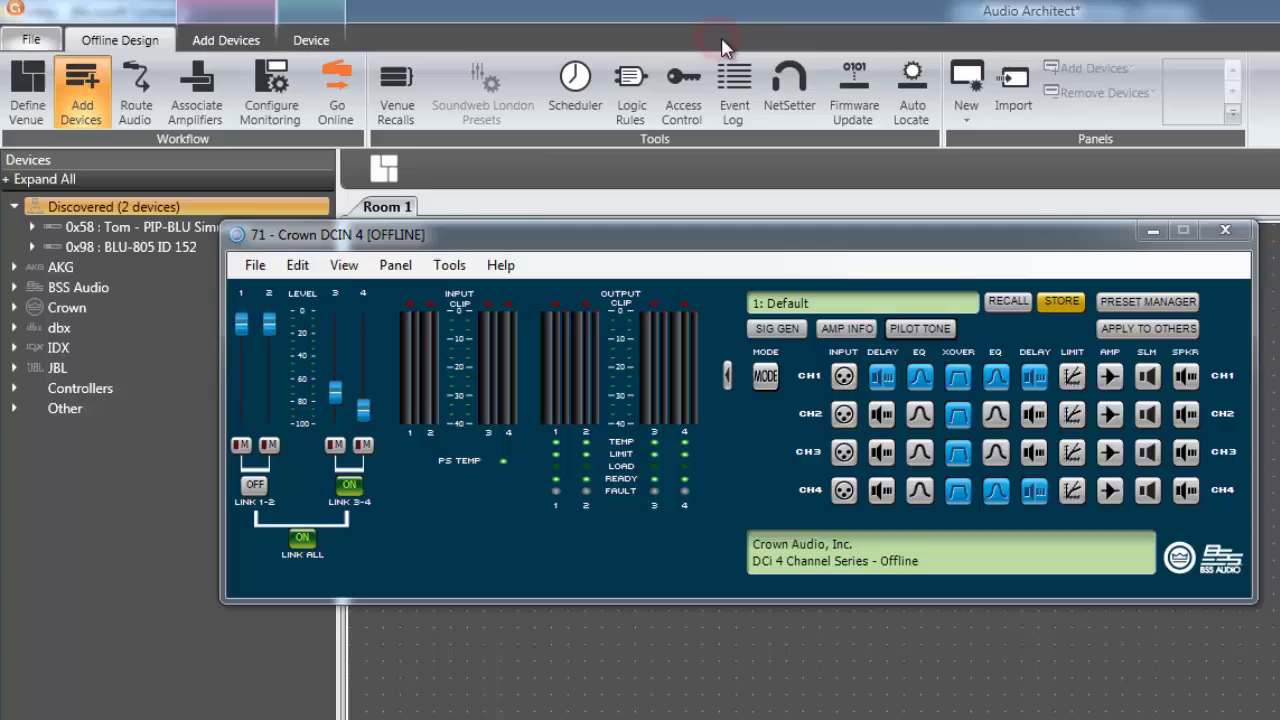